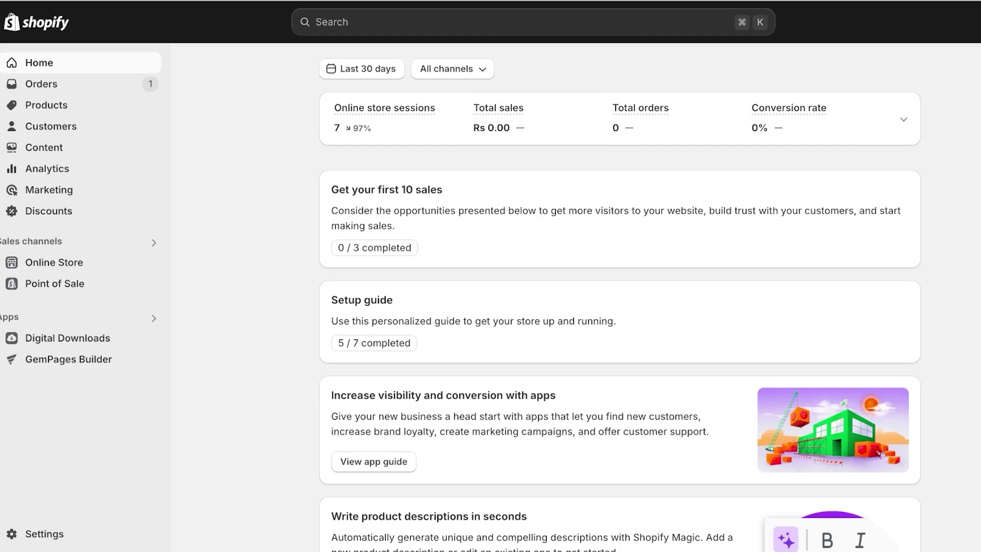
Open the Orders list to see order #1001 as payment pending and unfulfilled.
{"action": "left_click", "coordinate": [41, 83]}
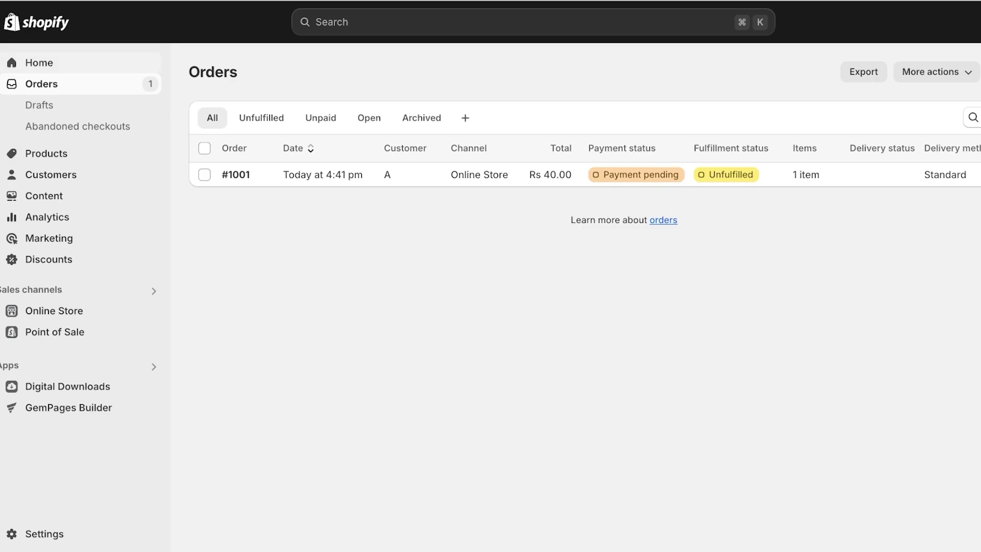
{"action": "left_click", "coordinate": [39, 62]}
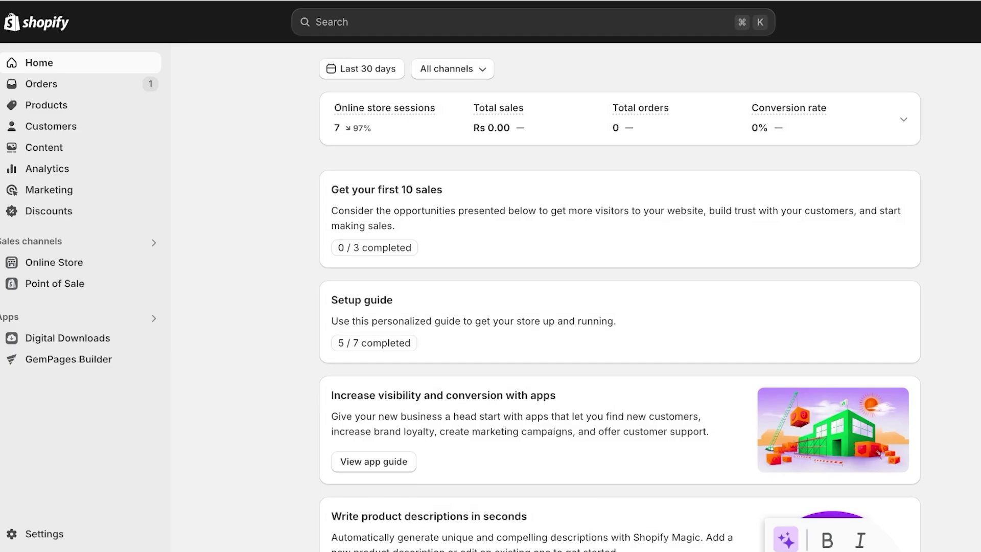
{"action": "left_click", "coordinate": [42, 84]}
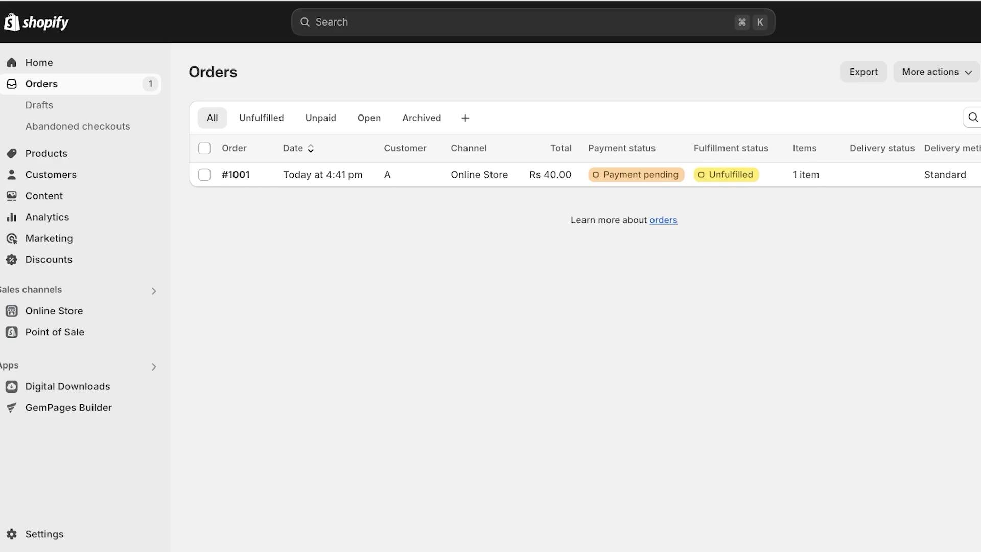
{"action": "left_click", "coordinate": [39, 105]}
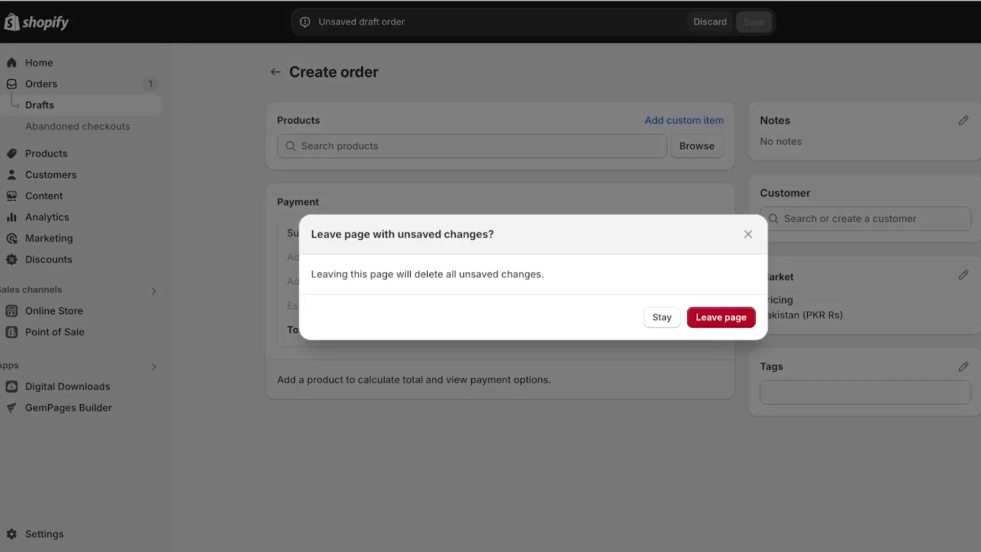
{"action": "key", "text": "Return"}
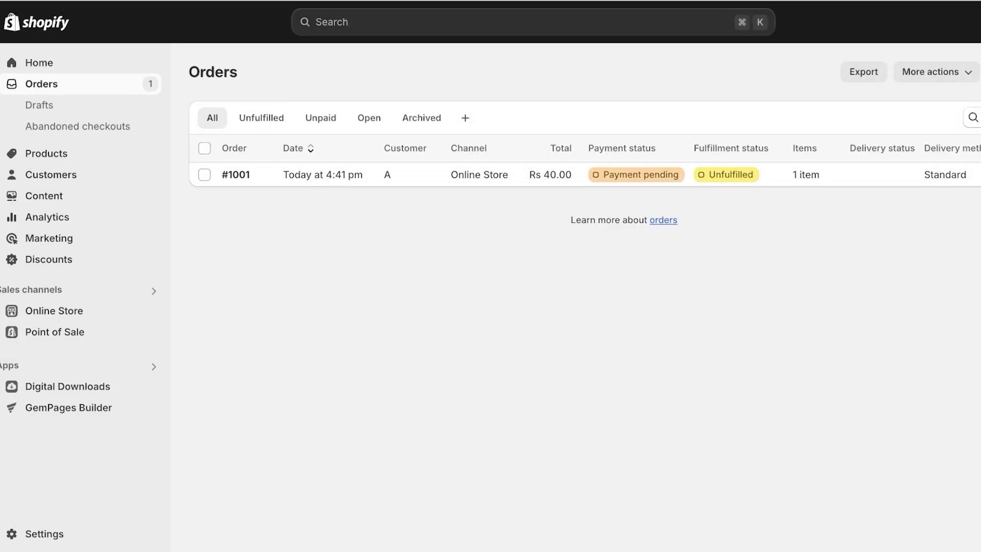
Open order #1001's details and review the page, selecting the customer's '1 order' text.
{"action": "left_click", "coordinate": [404, 174]}
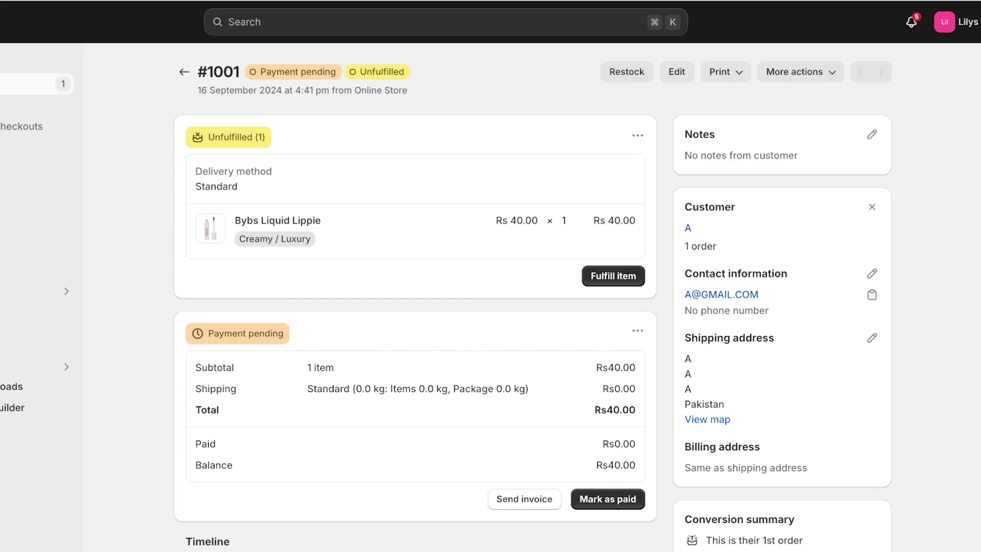
{"action": "left_click_drag", "start_coordinate": [685, 246], "coordinate": [716, 246]}
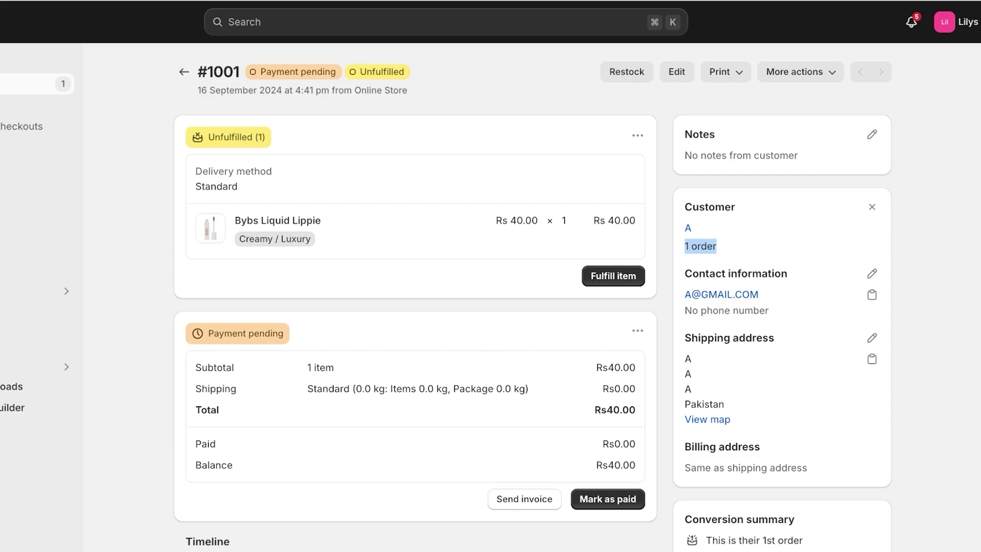
{"action": "scroll", "coordinate": [531, 302], "scroll_direction": "down", "scroll_amount": 3}
{"action": "scroll", "coordinate": [532, 302], "scroll_direction": "up", "scroll_amount": 3}
{"action": "scroll", "coordinate": [531, 301], "scroll_direction": "down", "scroll_amount": 4}
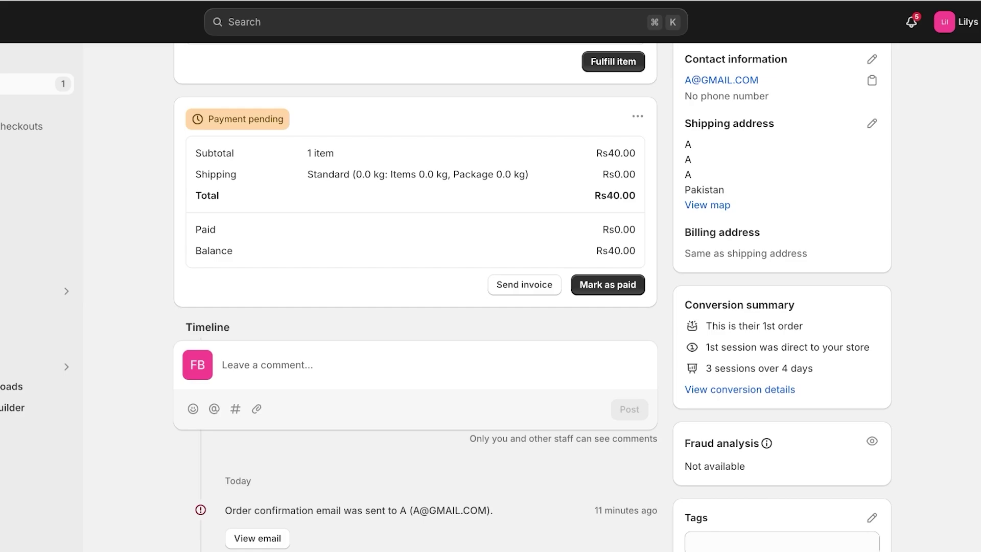
{"action": "scroll", "coordinate": [532, 301], "scroll_direction": "up", "scroll_amount": 4}
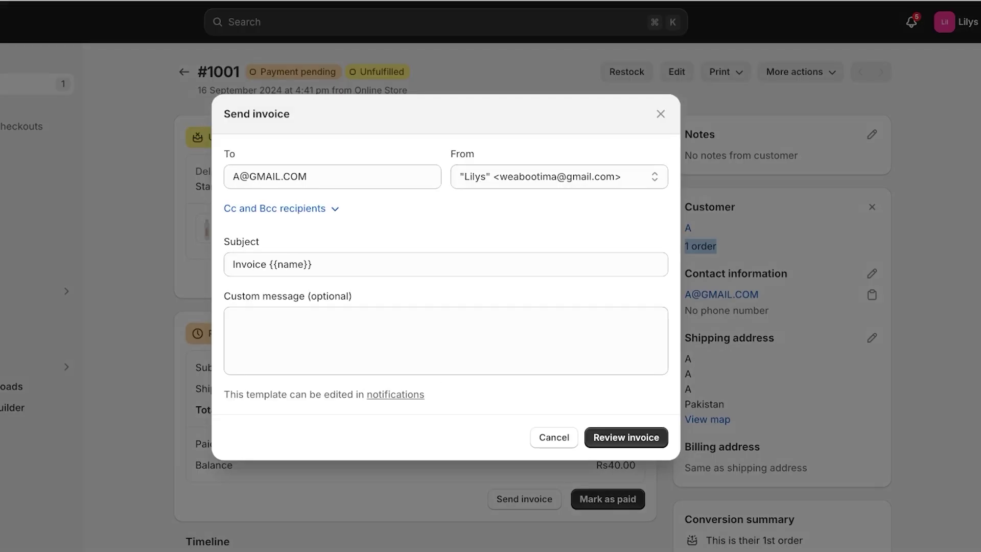
Close the invoice form without sending and review order #1001 showing Rs 40.00 paid.
{"action": "left_click", "coordinate": [660, 113]}
{"action": "scroll", "coordinate": [531, 297], "scroll_direction": "down", "scroll_amount": 1}
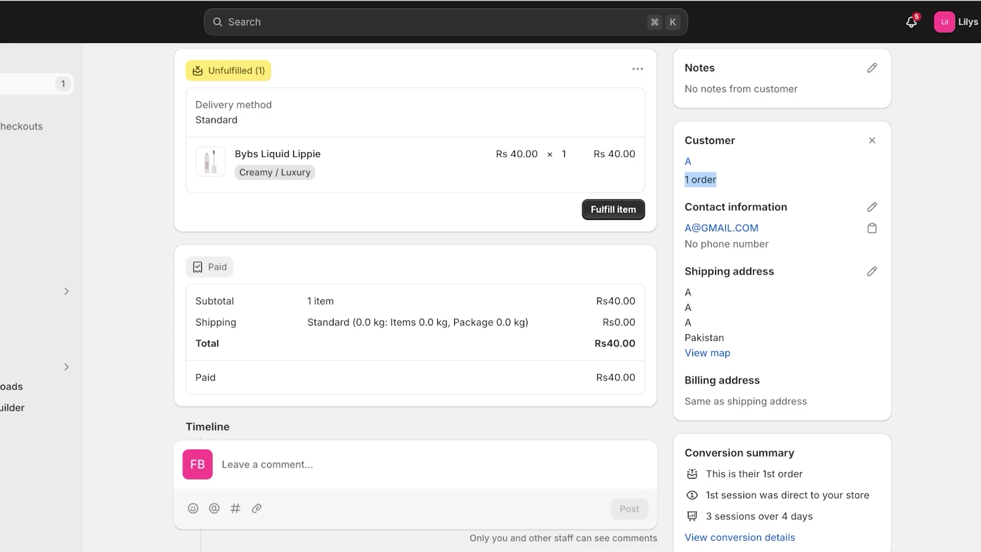
{"action": "scroll", "coordinate": [415, 296], "scroll_direction": "up", "scroll_amount": 2}
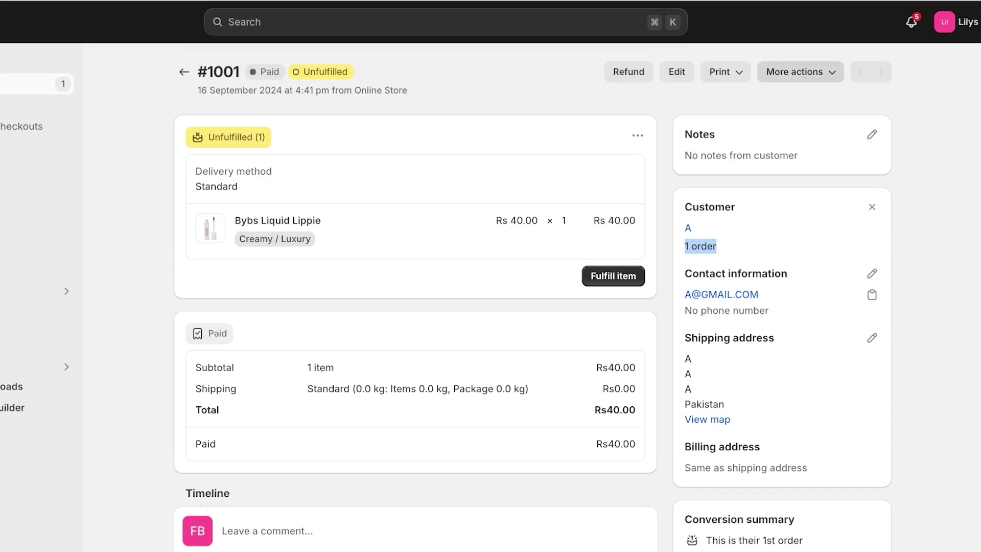
{"action": "left_click", "coordinate": [726, 71]}
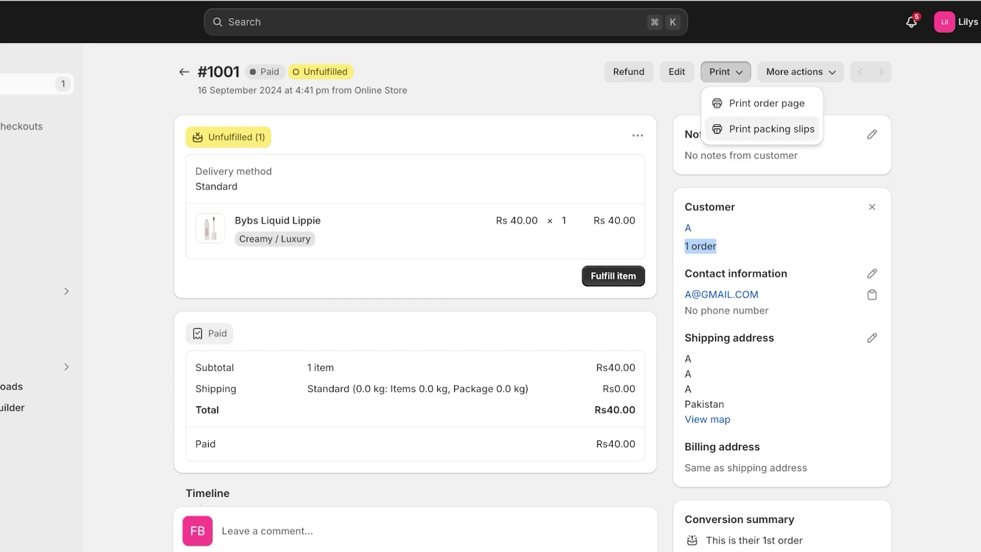
{"action": "left_click", "coordinate": [771, 129]}
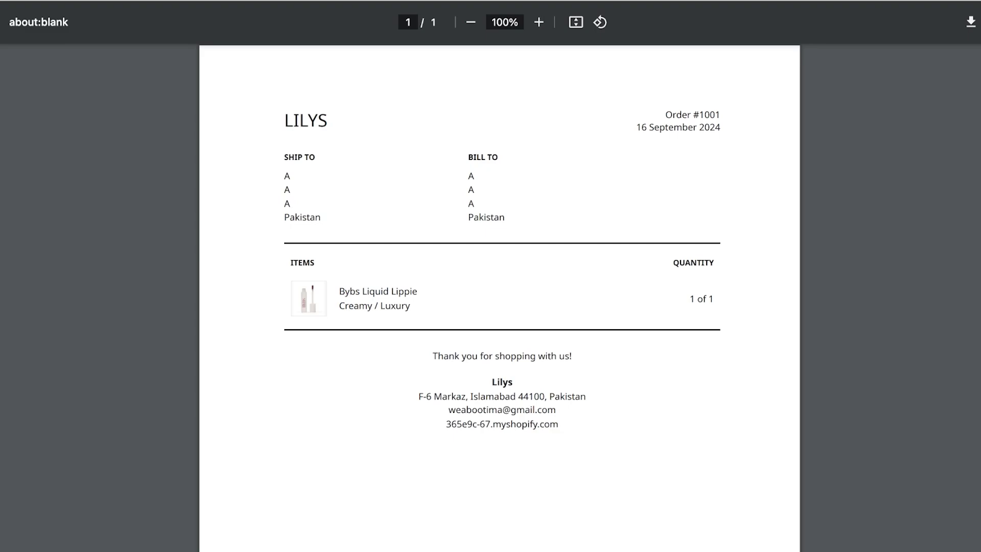
{"action": "scroll", "coordinate": [499, 296], "scroll_direction": "down", "scroll_amount": 7}
{"action": "scroll", "coordinate": [500, 296], "scroll_direction": "up", "scroll_amount": 7}
{"action": "key", "text": "ctrl+w"}
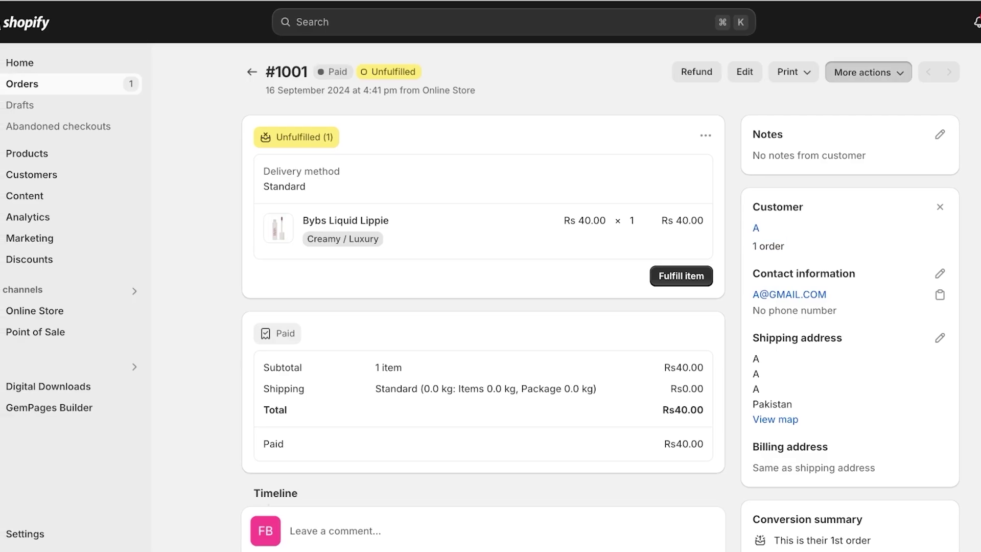
Fulfill the Bybs Liquid Lippie item via carrier 4PX, sending shipment details to the customer.
{"action": "left_click", "coordinate": [868, 71]}
{"action": "left_click", "coordinate": [706, 135]}
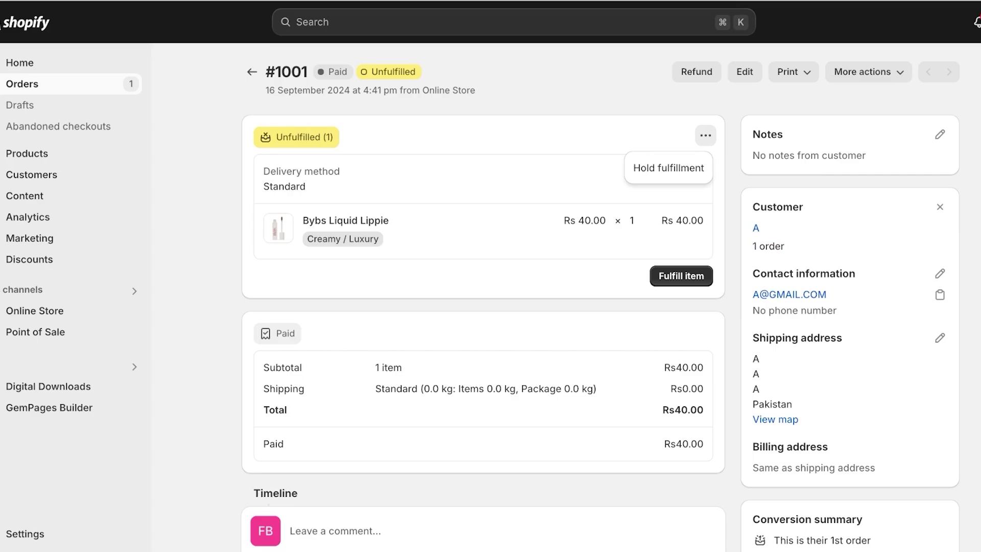
{"action": "left_click", "coordinate": [681, 276]}
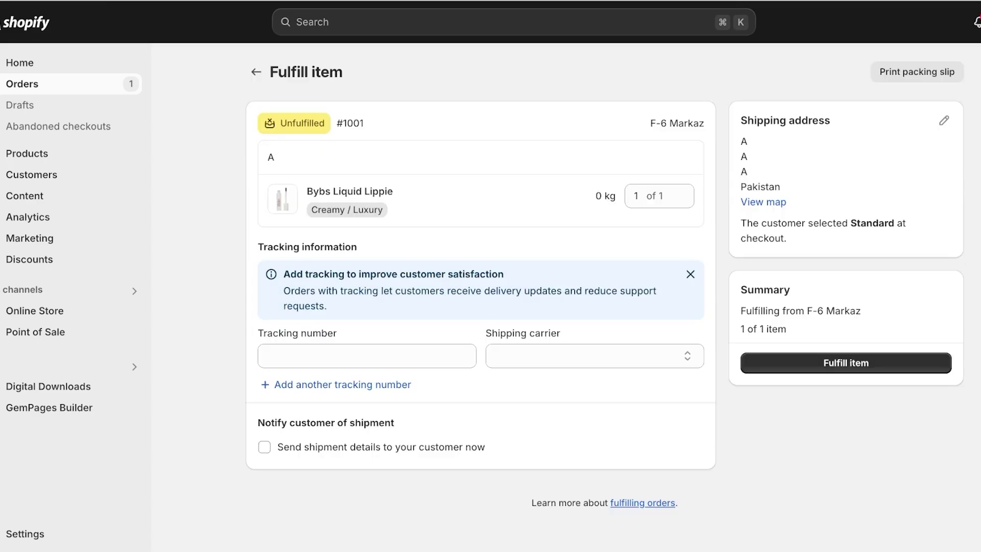
{"action": "left_click", "coordinate": [690, 275]}
{"action": "left_click", "coordinate": [367, 290]}
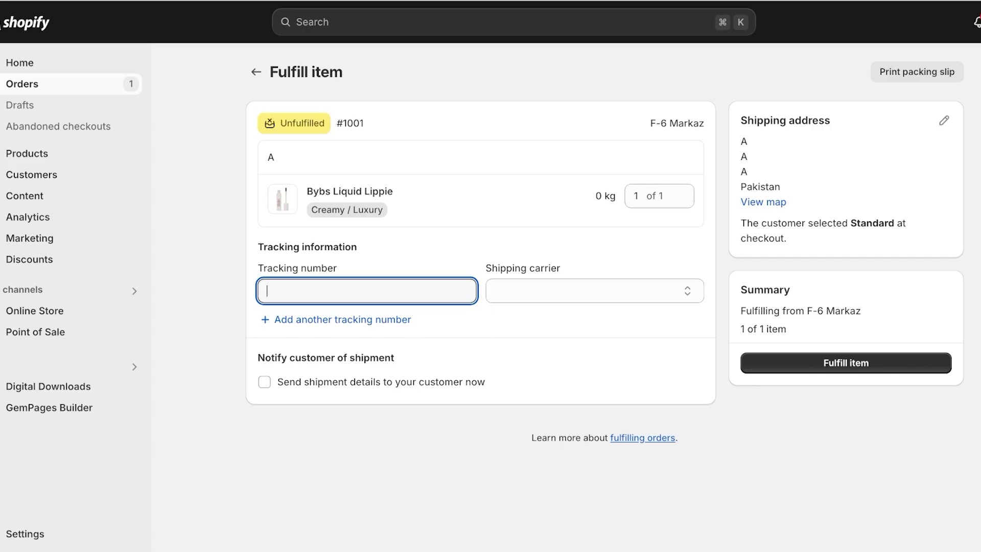
{"action": "left_click", "coordinate": [594, 290]}
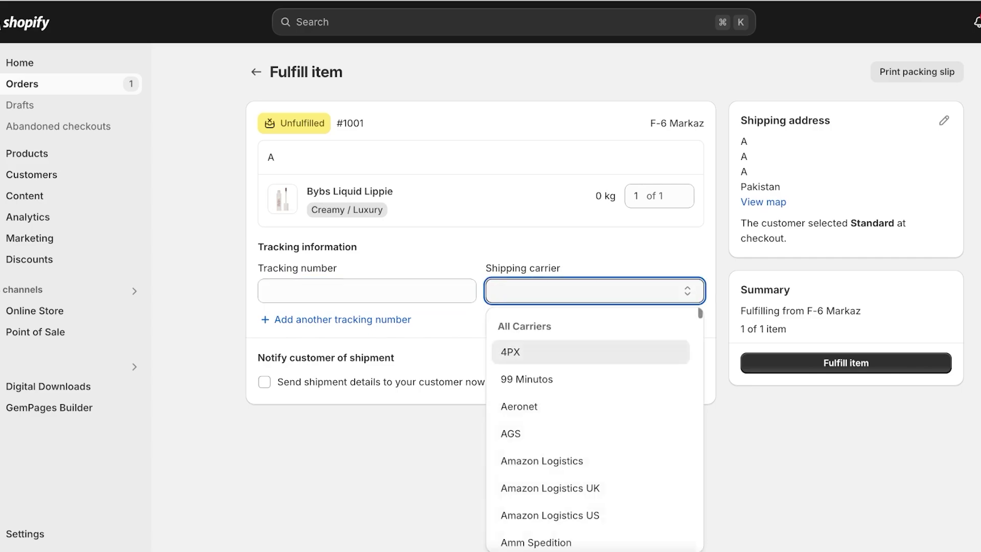
{"action": "left_click", "coordinate": [516, 352]}
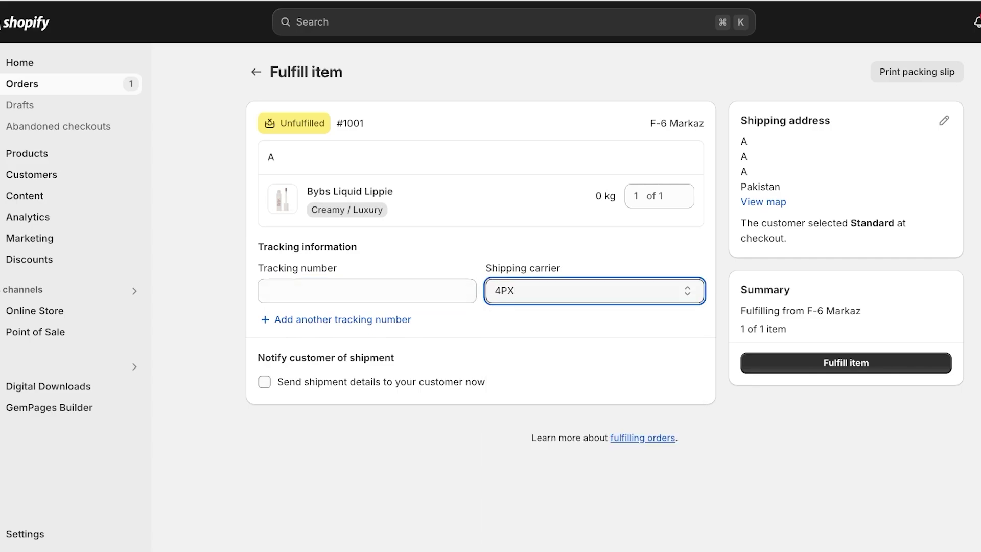
{"action": "left_click", "coordinate": [264, 381]}
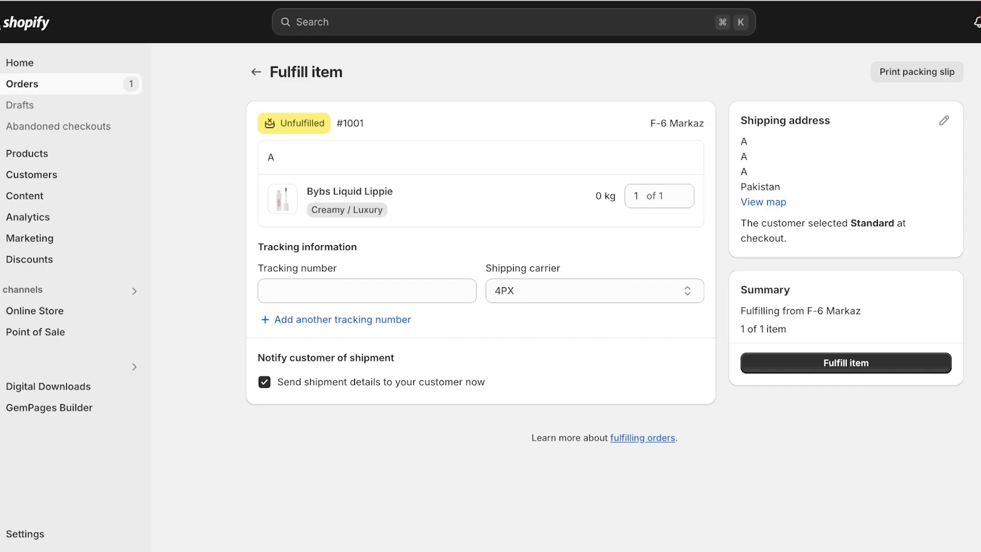
{"action": "left_click", "coordinate": [845, 363]}
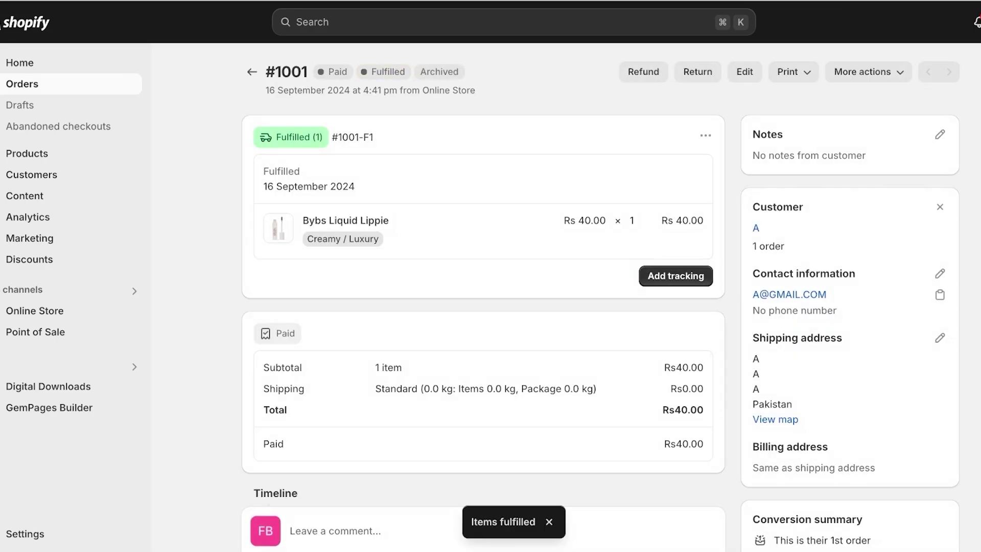
Close the tracking form without saving a tracking number and go back to the Orders list.
{"action": "left_click", "coordinate": [675, 276]}
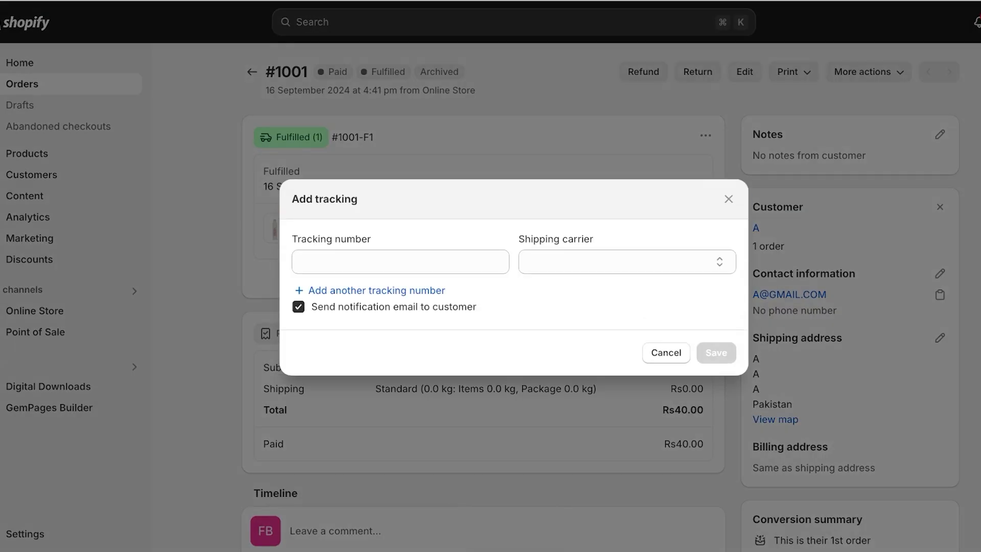
{"action": "left_click", "coordinate": [358, 261]}
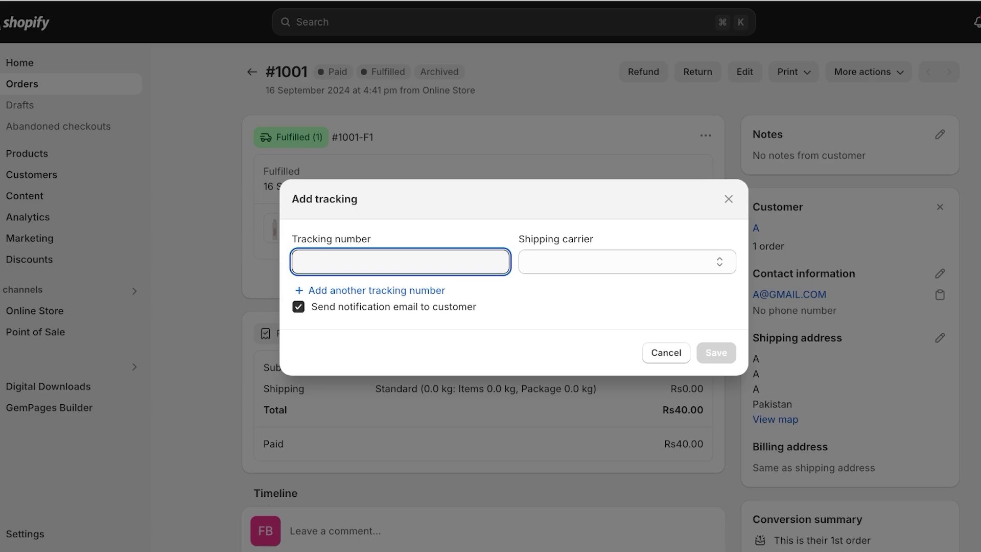
{"action": "left_click", "coordinate": [627, 262]}
{"action": "key", "text": "Escape"}
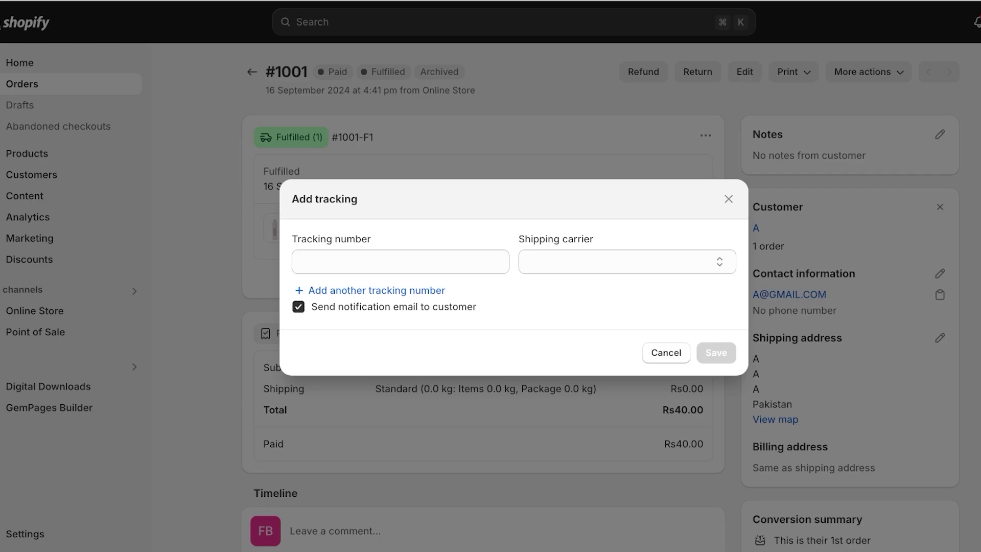
{"action": "left_click", "coordinate": [729, 199]}
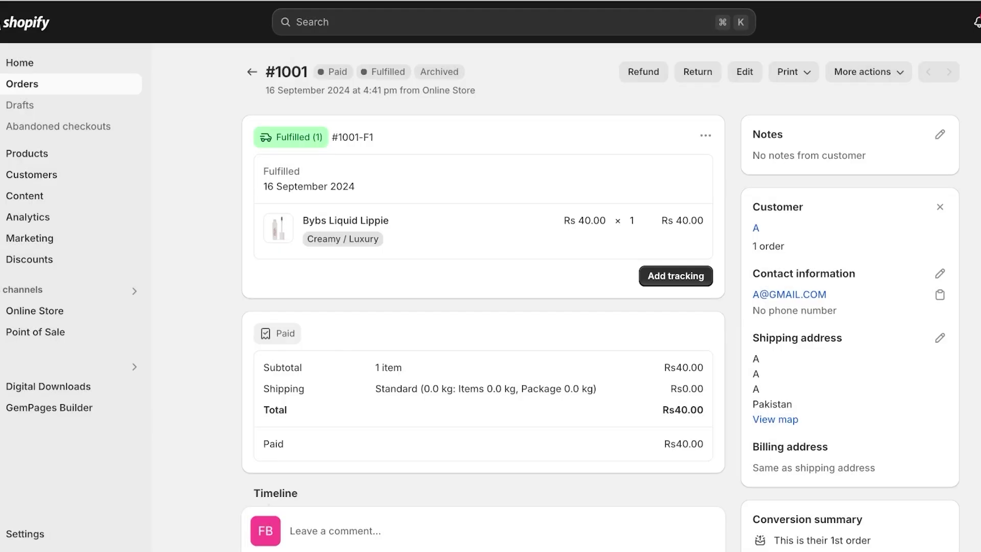
{"action": "left_click", "coordinate": [252, 71]}
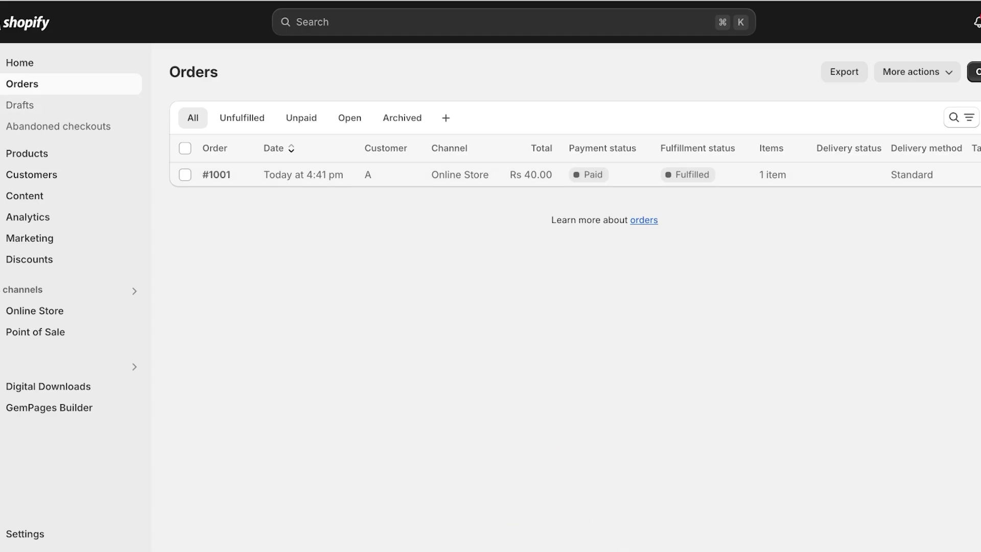
View the Unfulfilled, Unpaid, Open and Archived order tabs, then open the store's General settings.
{"action": "left_click", "coordinate": [241, 117]}
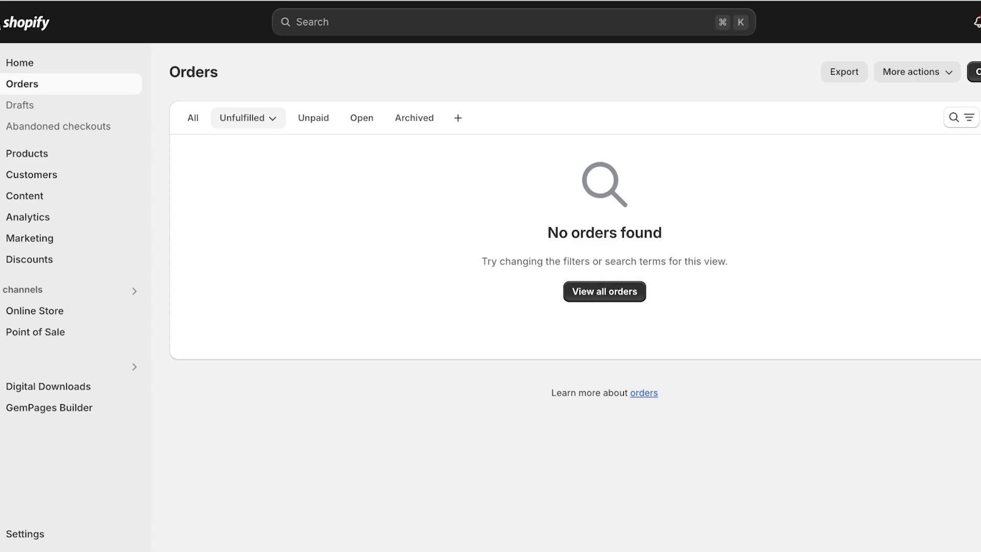
{"action": "left_click", "coordinate": [245, 117]}
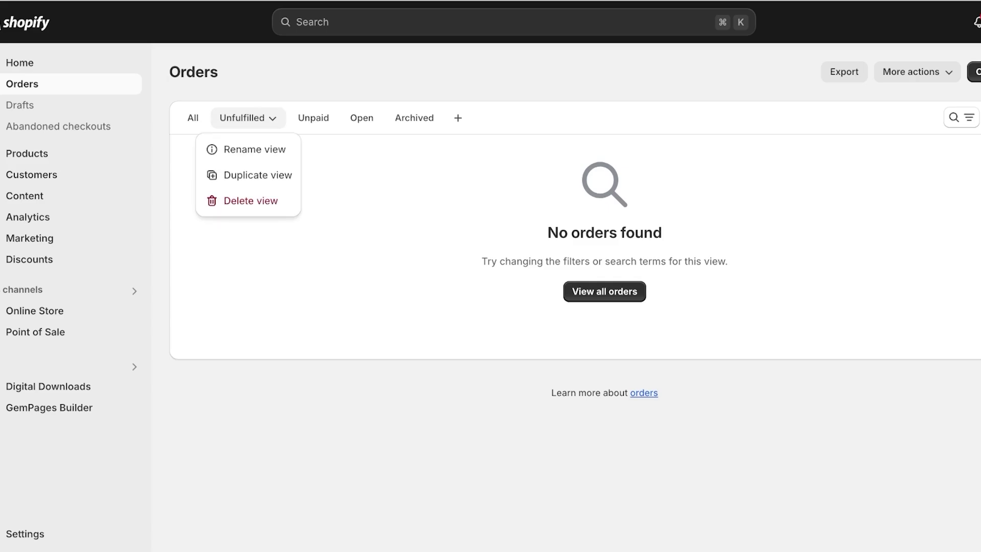
{"action": "left_click", "coordinate": [313, 117]}
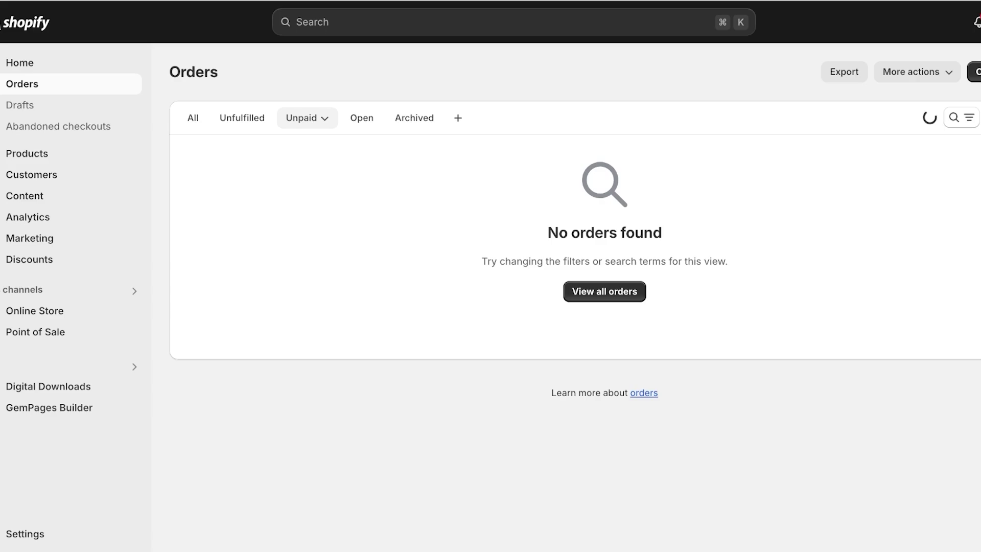
{"action": "left_click", "coordinate": [361, 117]}
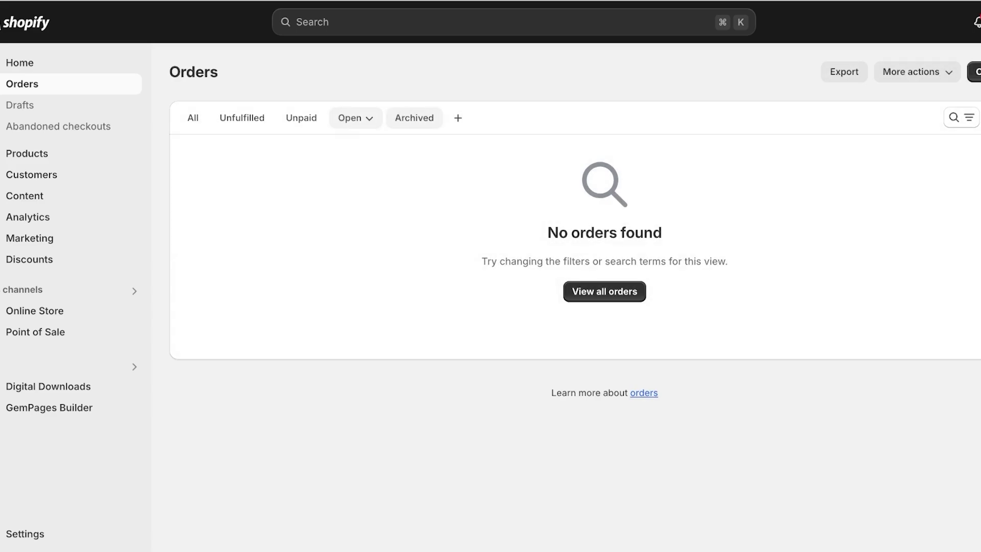
{"action": "left_click", "coordinate": [414, 118]}
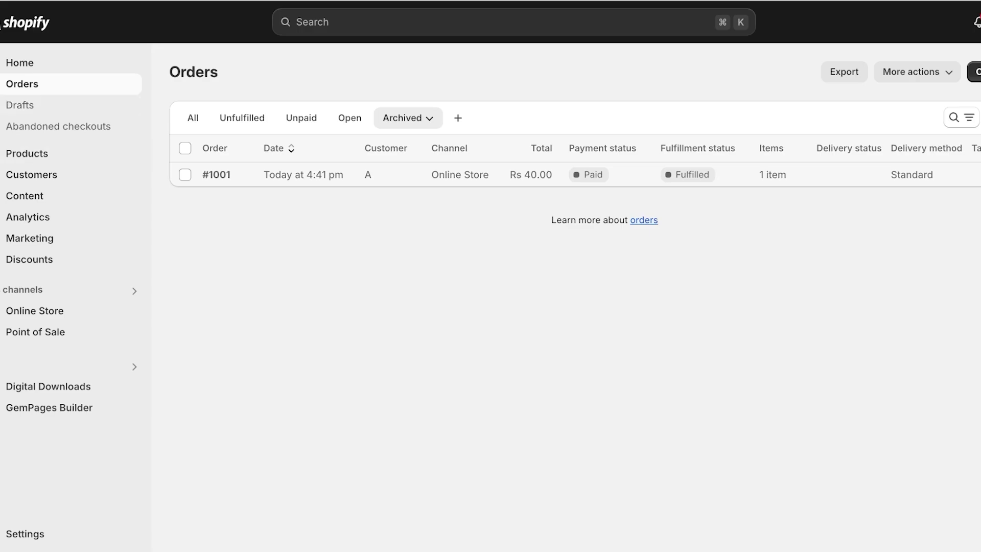
{"action": "left_click", "coordinate": [24, 534]}
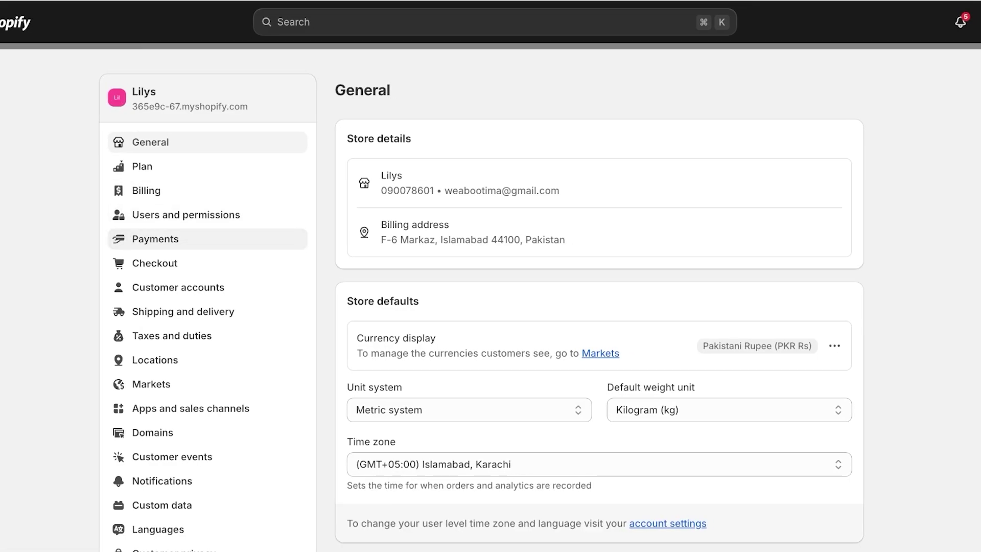
In Payments settings, pick (for testing) Bogus Gateway from the third-party payment providers.
{"action": "left_click", "coordinate": [155, 239]}
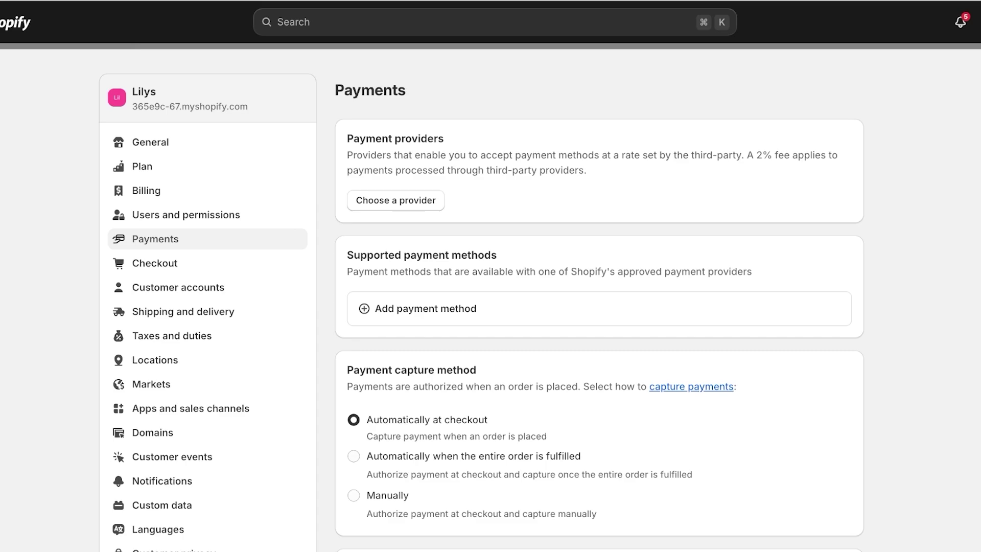
{"action": "left_click", "coordinate": [396, 200]}
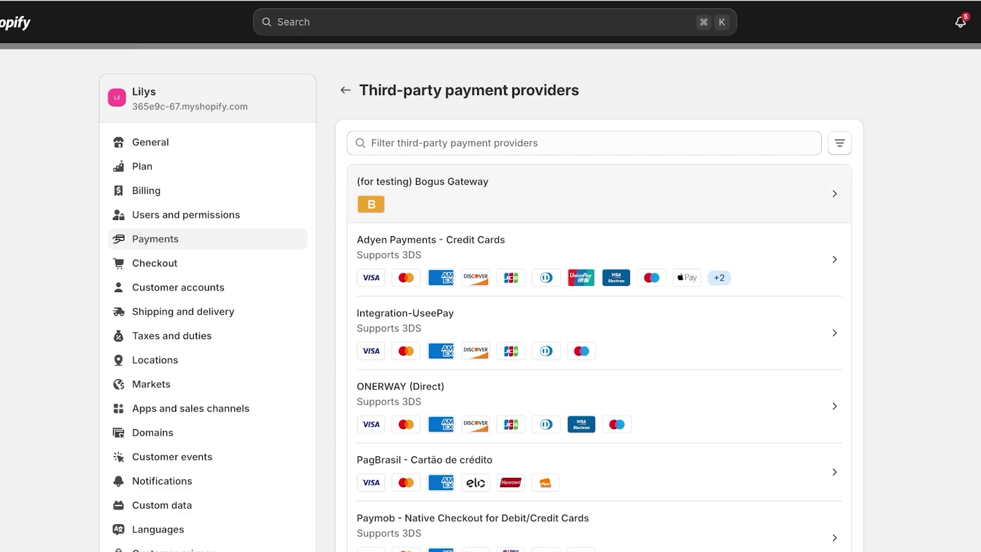
{"action": "left_click", "coordinate": [592, 193]}
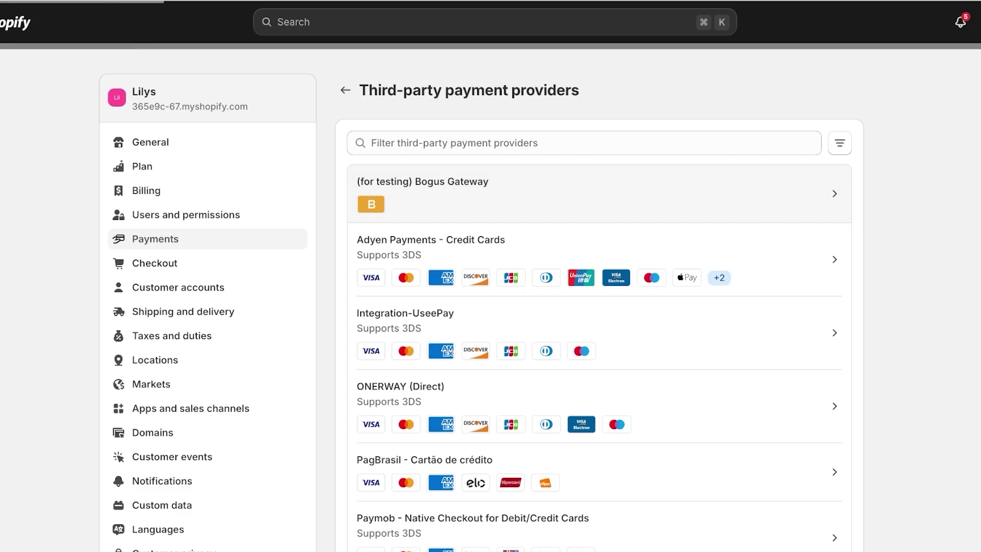
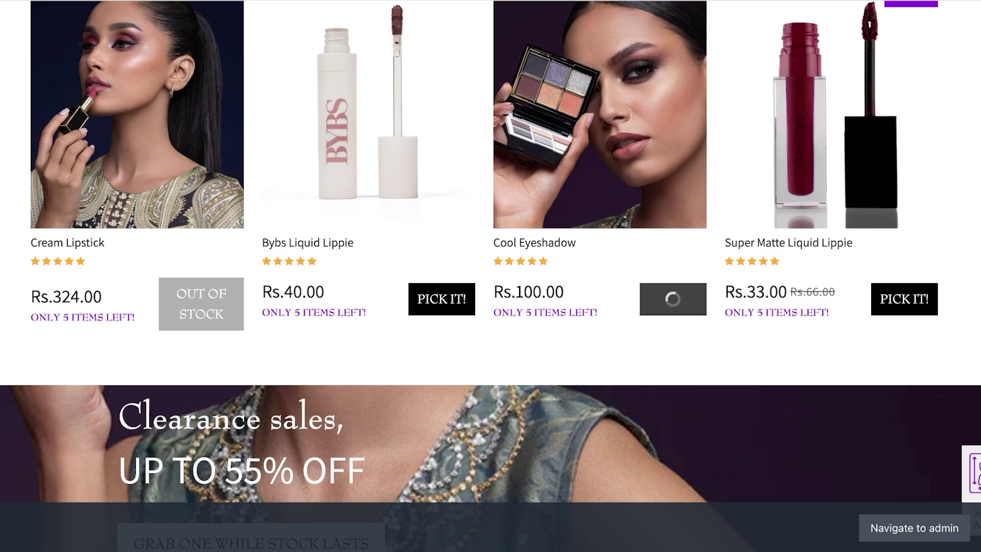
Add the Bybs Liquid Lippie to the cart and dismiss the added-to-cart notice.
{"action": "left_click", "coordinate": [905, 299]}
{"action": "left_click", "coordinate": [442, 299]}
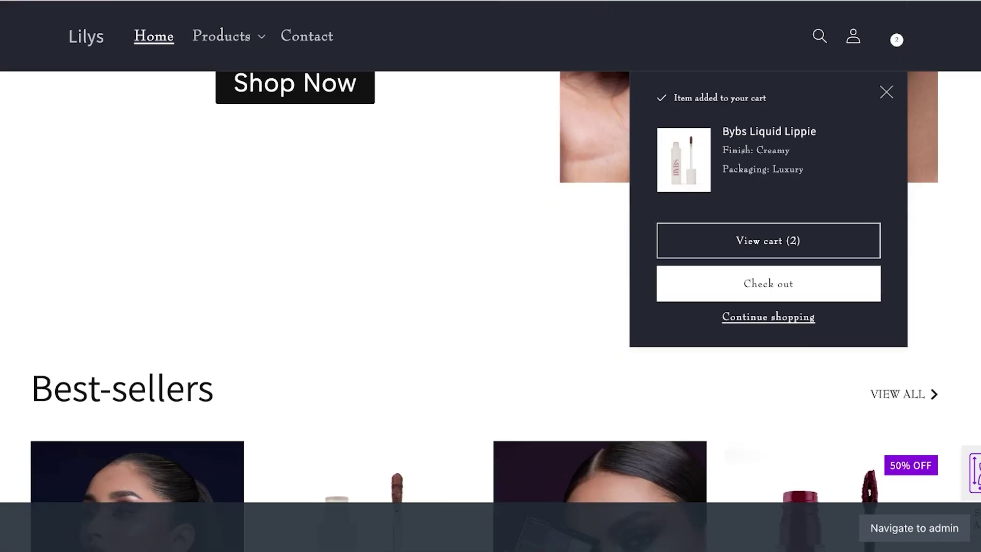
{"action": "key", "text": "Escape"}
Find Cool Eyeshadow under Eye > Eyeshadows and add it to the cart.
{"action": "left_click", "coordinate": [228, 36]}
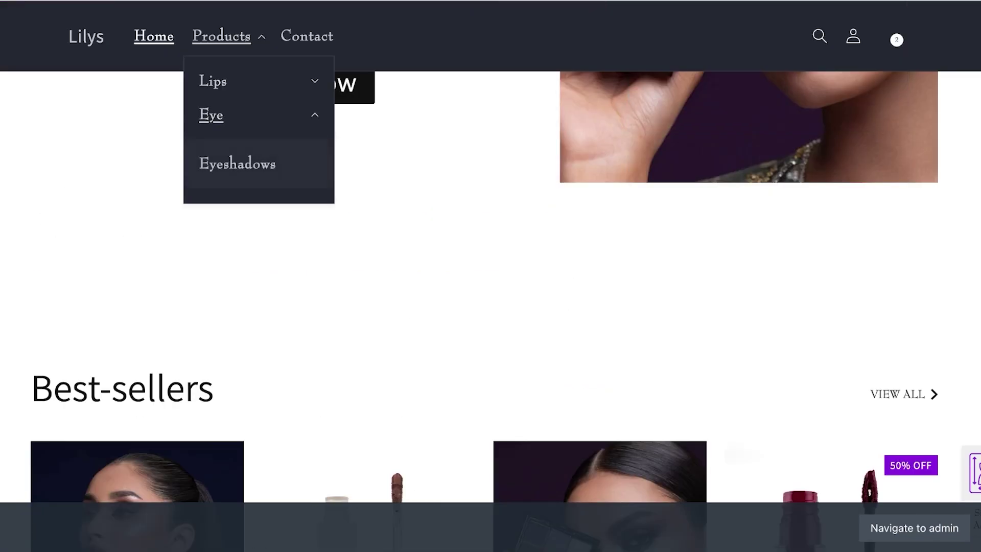
{"action": "left_click", "coordinate": [237, 162]}
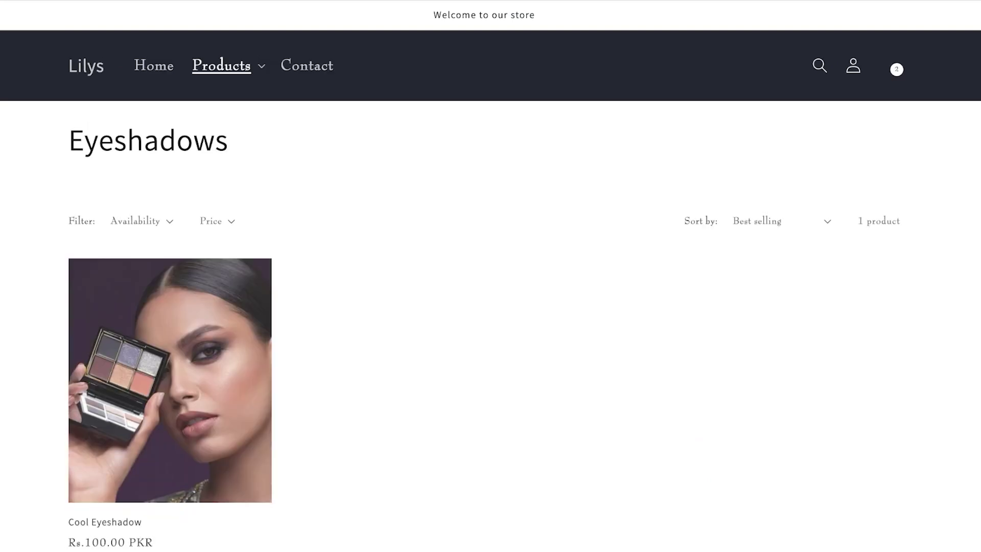
{"action": "scroll", "coordinate": [490, 276], "scroll_direction": "down", "scroll_amount": 3}
{"action": "left_click", "coordinate": [106, 346]}
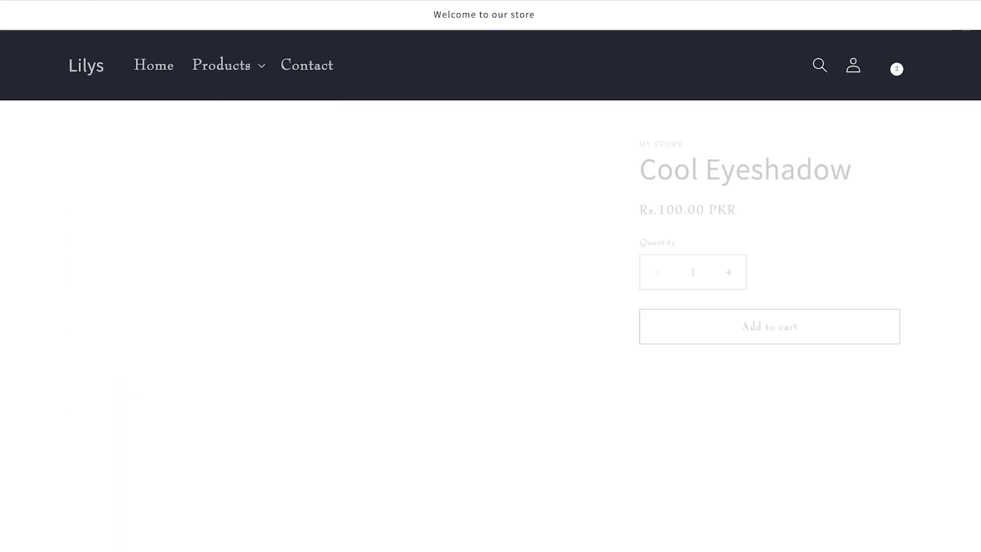
{"action": "scroll", "coordinate": [491, 276], "scroll_direction": "down", "scroll_amount": 2}
{"action": "left_click", "coordinate": [768, 210]}
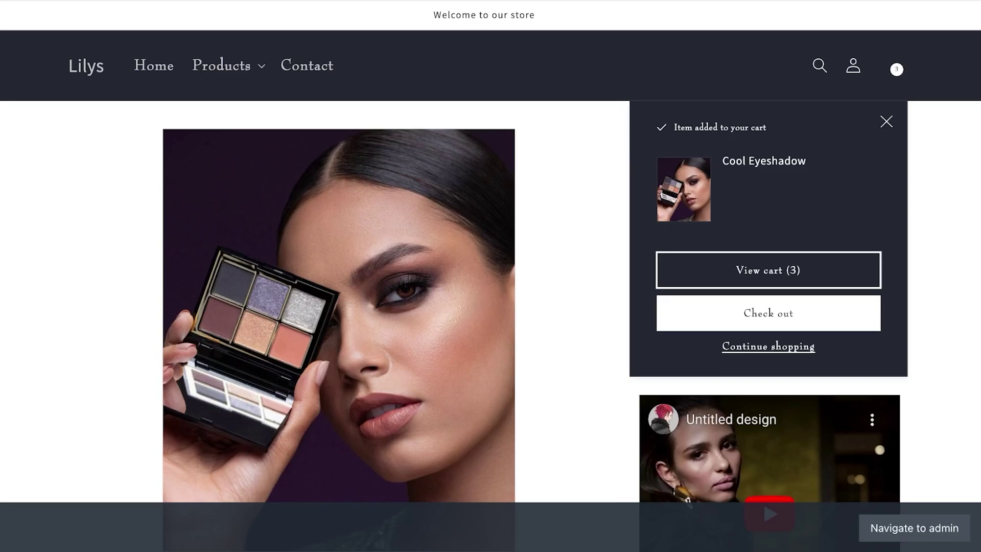
Review the three-item cart and proceed to checkout.
{"action": "left_click", "coordinate": [768, 270]}
{"action": "scroll", "coordinate": [768, 270], "scroll_direction": "down", "scroll_amount": 4}
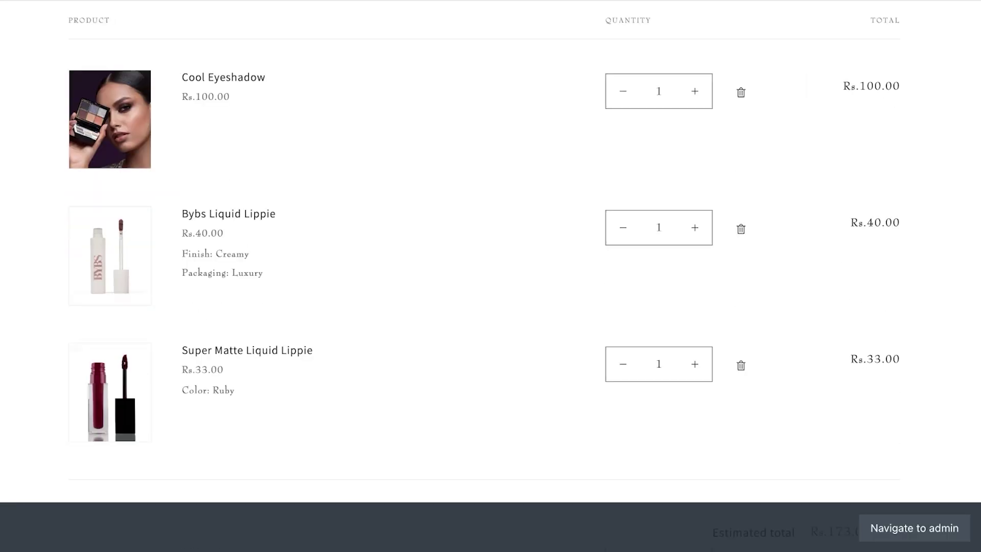
{"action": "scroll", "coordinate": [484, 276], "scroll_direction": "down", "scroll_amount": 5}
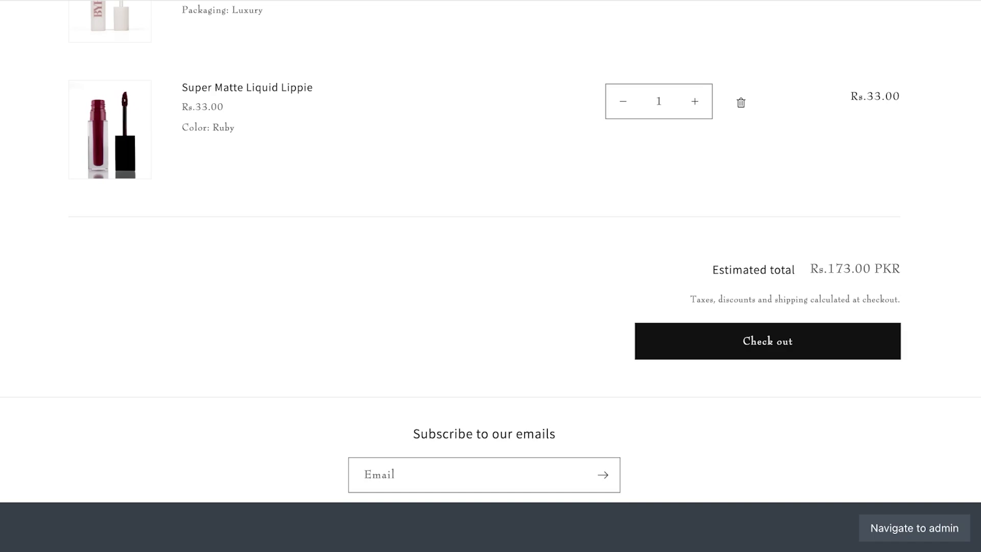
{"action": "left_click", "coordinate": [767, 339]}
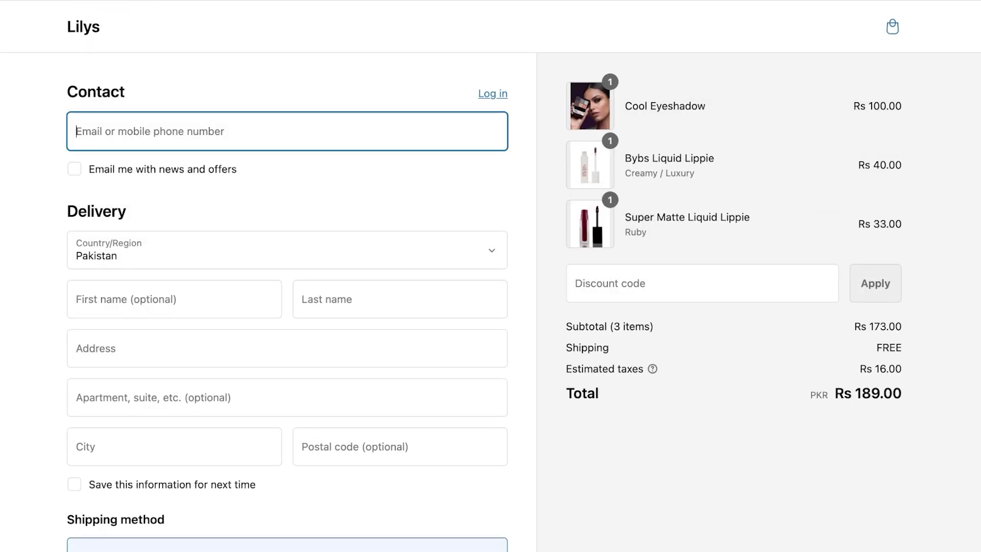
Fill in the contact e-mail, then 's' for last name, address, apartment and city.
{"action": "type", "text": "a@gmail.com"}
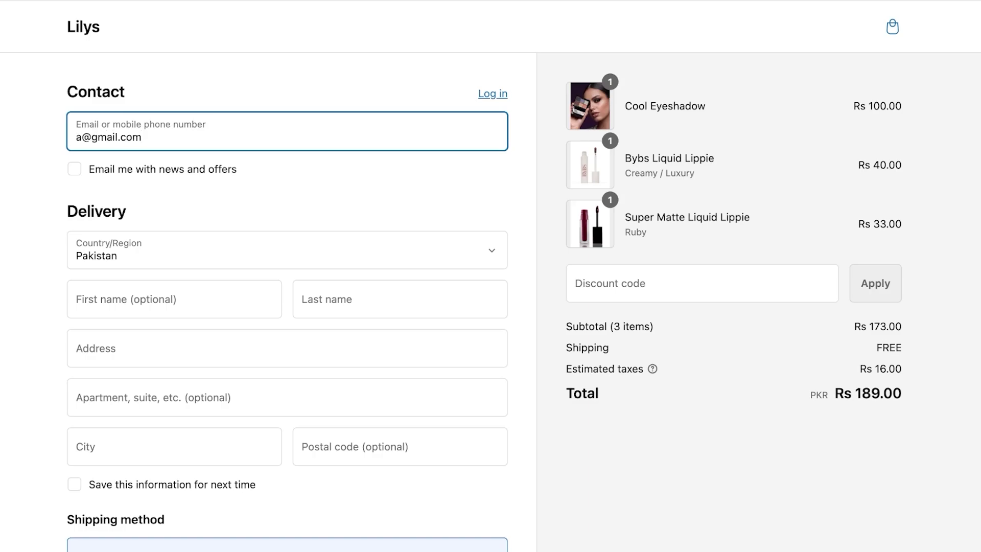
{"action": "left_click", "coordinate": [400, 299]}
{"action": "type", "text": "s"}
{"action": "scroll", "coordinate": [490, 276], "scroll_direction": "down", "scroll_amount": 1}
{"action": "key", "text": "Tab"}
{"action": "type", "text": "s"}
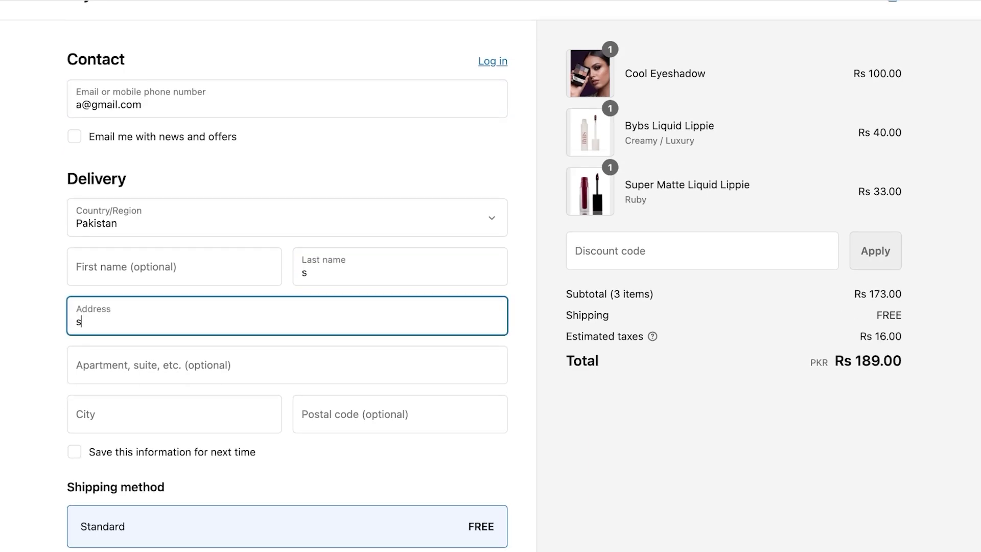
{"action": "key", "text": "Tab"}
{"action": "type", "text": "s"}
{"action": "key", "text": "Tab"}
{"action": "type", "text": "s"}
{"action": "key", "text": "Tab"}
{"action": "scroll", "coordinate": [491, 276], "scroll_direction": "down", "scroll_amount": 5}
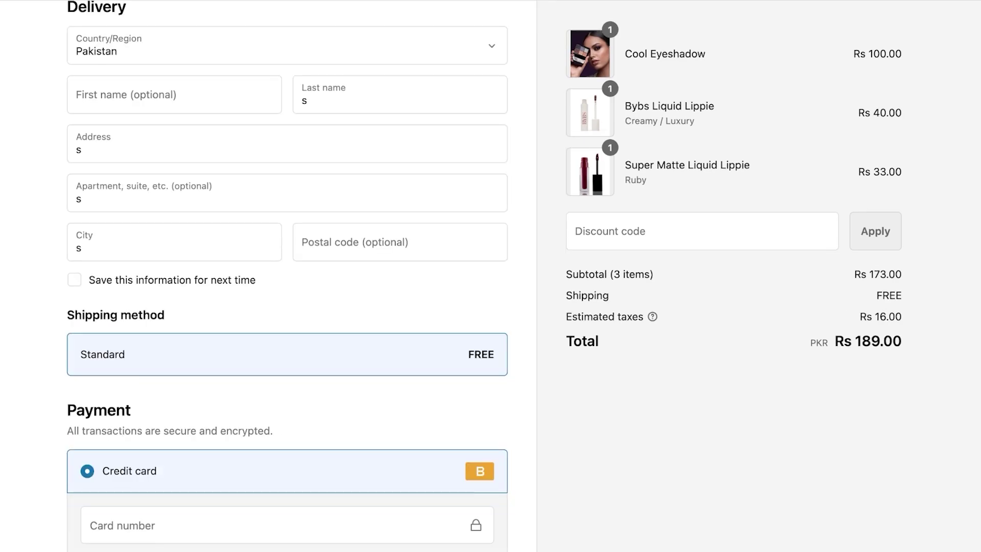
Enter the test card number, expiry 06/29, code 111 and the cardholder's name, then pay.
{"action": "left_click", "coordinate": [276, 342]}
{"action": "scroll", "coordinate": [287, 276], "scroll_direction": "down", "scroll_amount": 2}
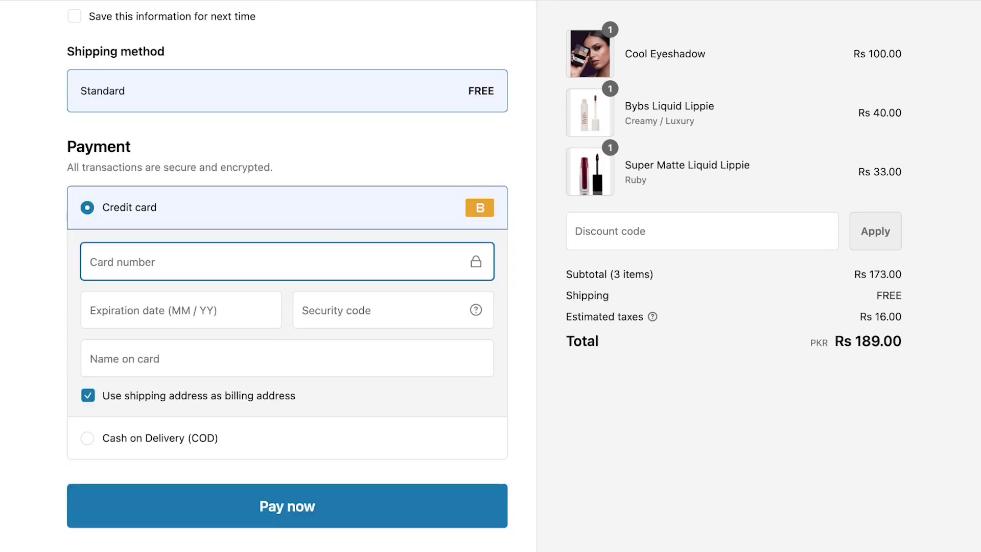
{"action": "type", "text": "1"}
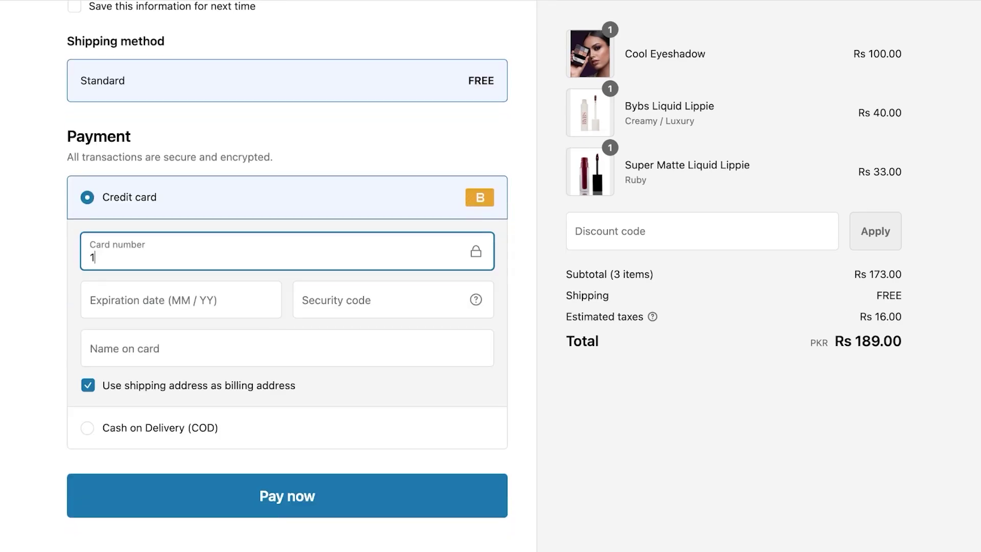
{"action": "key", "text": "Tab"}
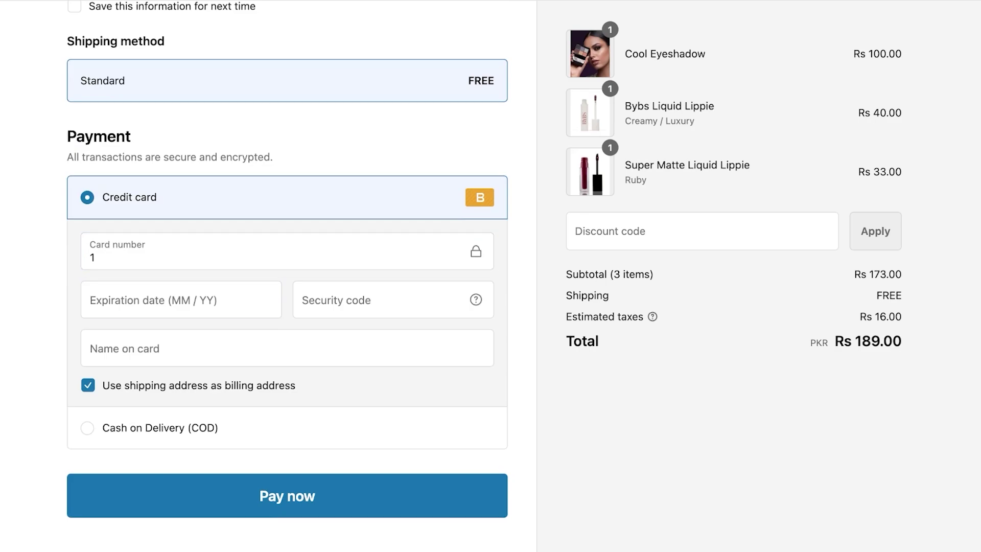
{"action": "left_click", "coordinate": [92, 300]}
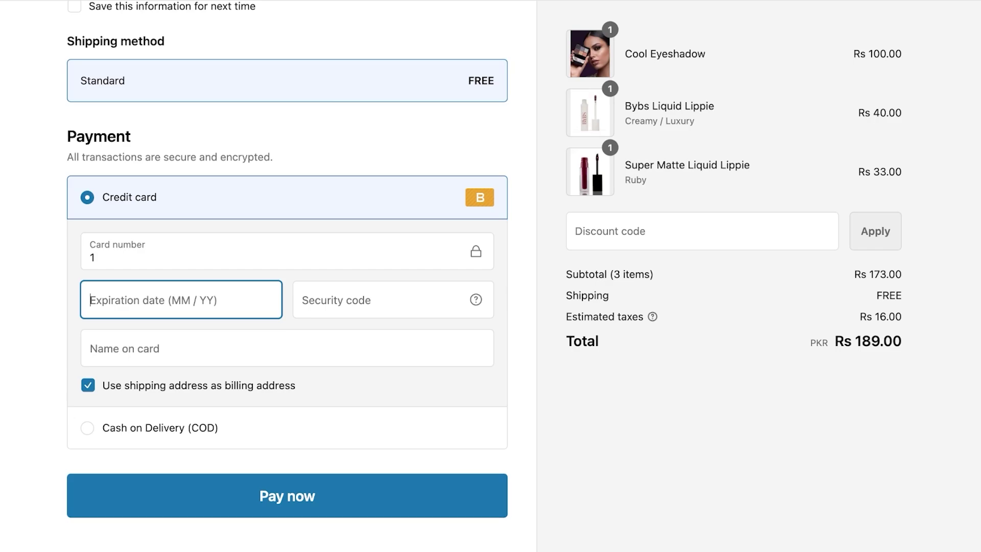
{"action": "type", "text": "06 /"}
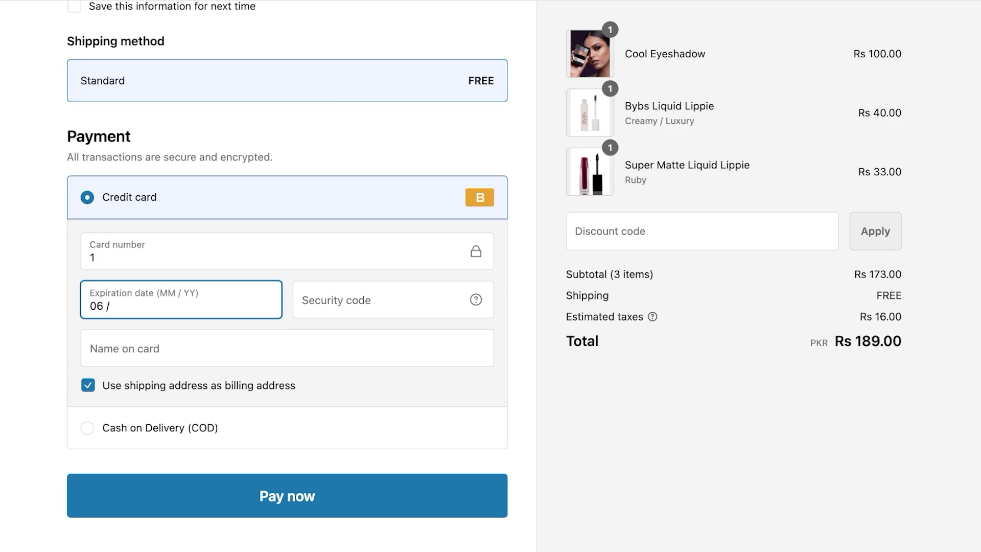
{"action": "type", "text": "29"}
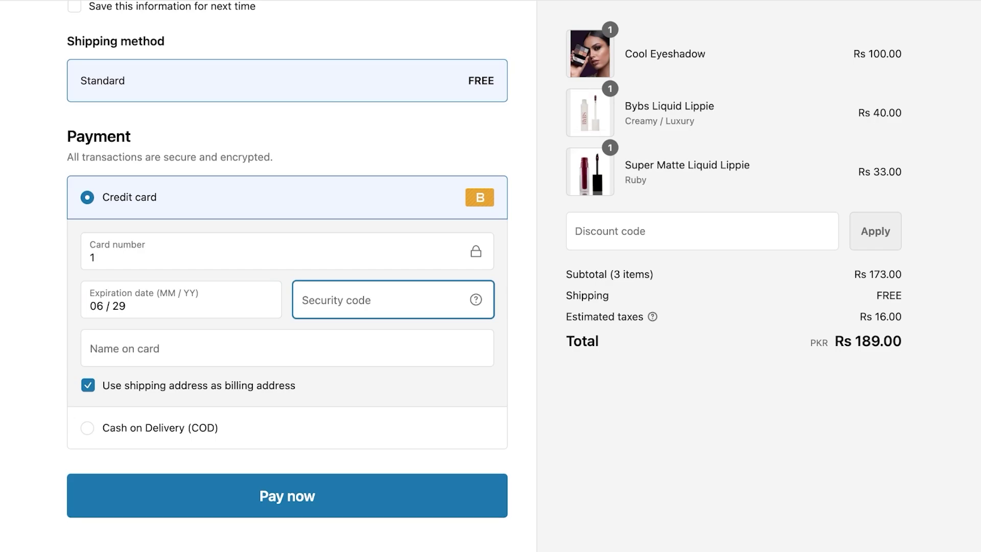
{"action": "type", "text": "111"}
{"action": "key", "text": "Return"}
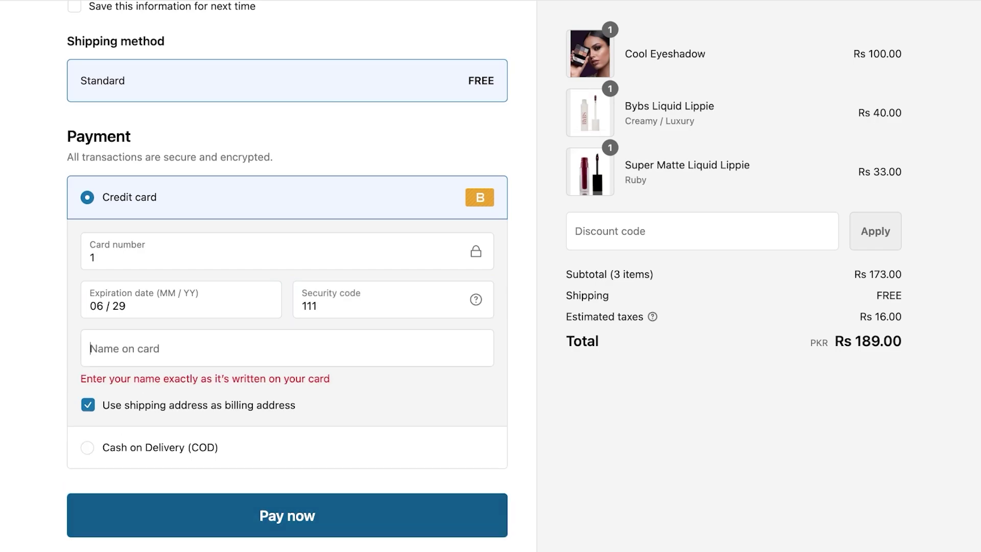
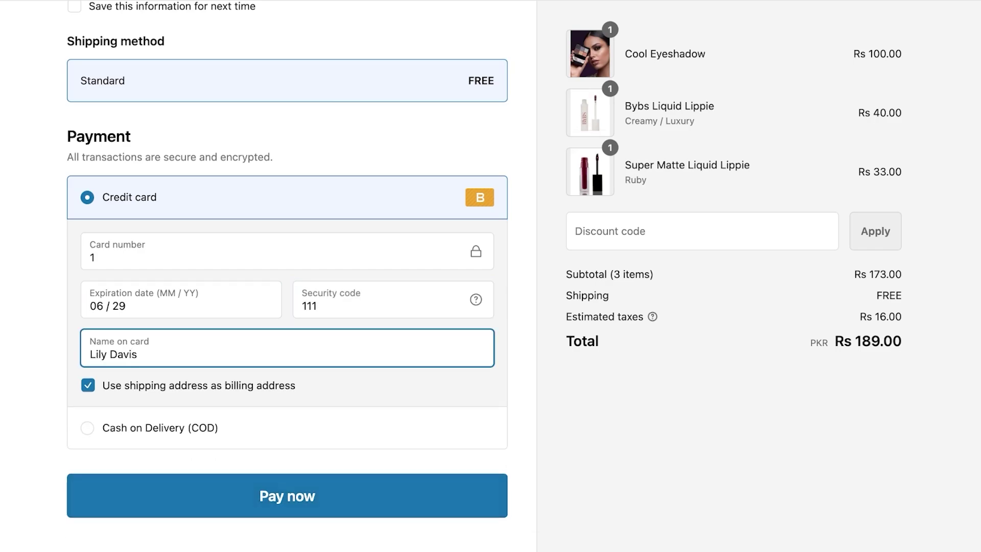
{"action": "key", "text": "Return"}
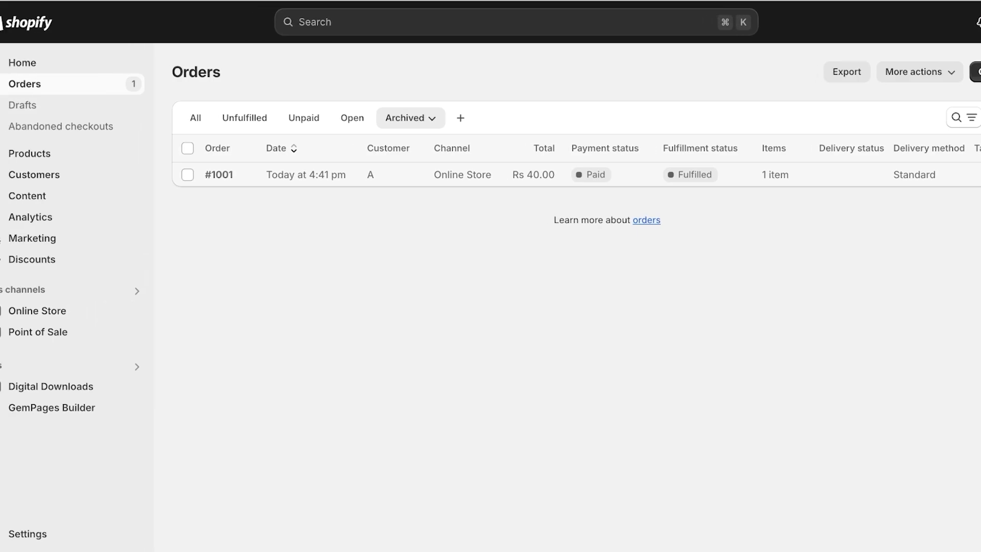
Open order #1002 from the admin Orders list.
{"action": "left_click", "coordinate": [22, 105]}
{"action": "left_click", "coordinate": [22, 62]}
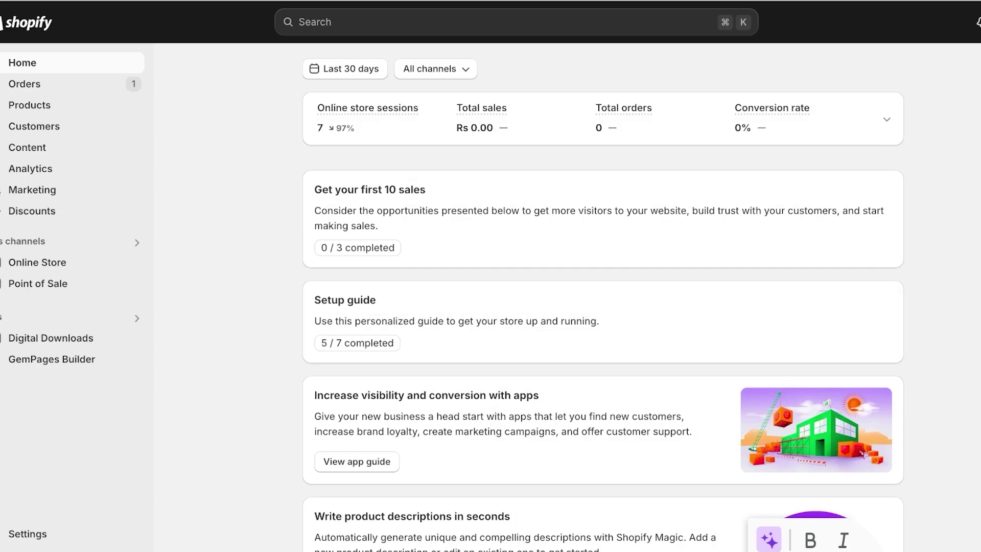
{"action": "left_click", "coordinate": [24, 84]}
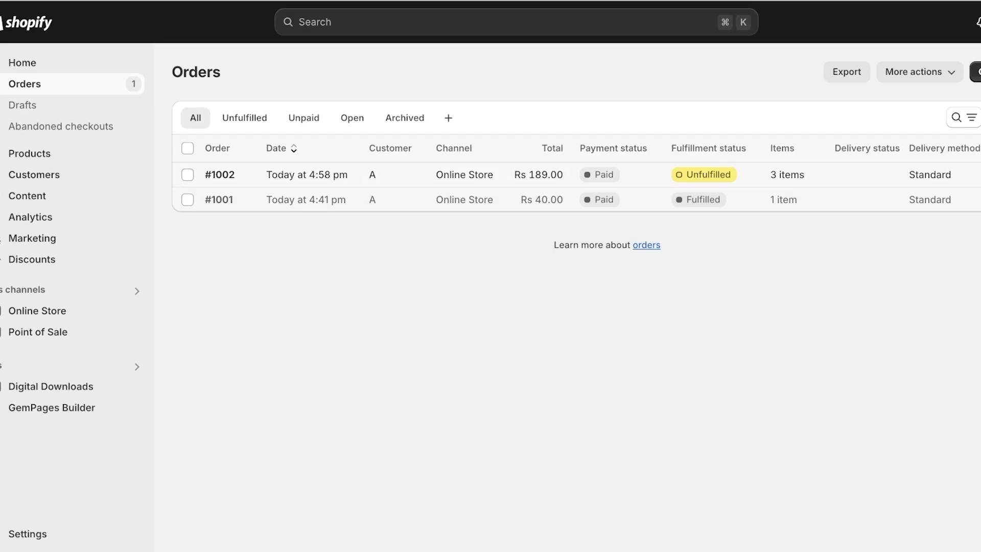
{"action": "left_click", "coordinate": [219, 174]}
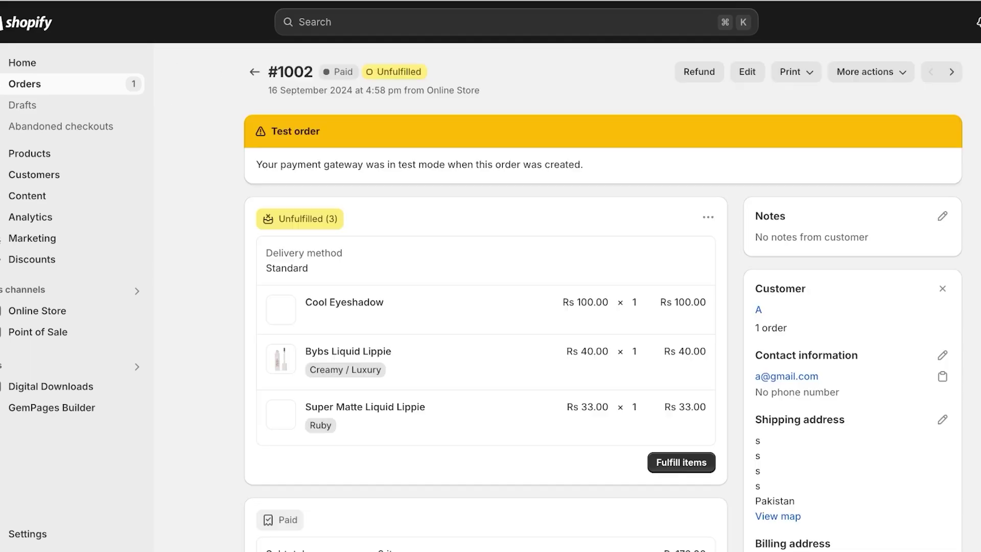
Print the packing slip and fulfill all three items of order #1002.
{"action": "left_click", "coordinate": [681, 462]}
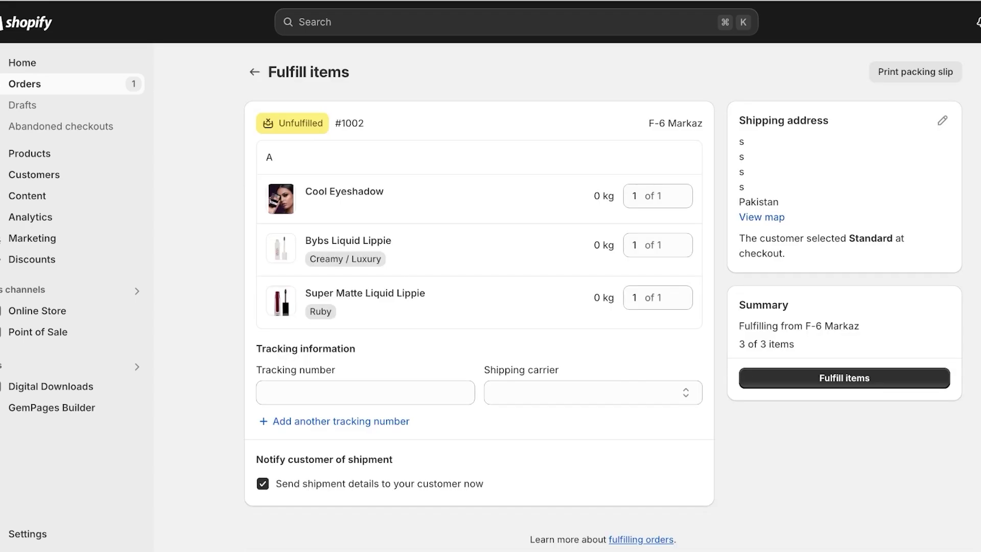
{"action": "left_click", "coordinate": [366, 392]}
{"action": "left_click", "coordinate": [915, 72]}
{"action": "left_click", "coordinate": [844, 377]}
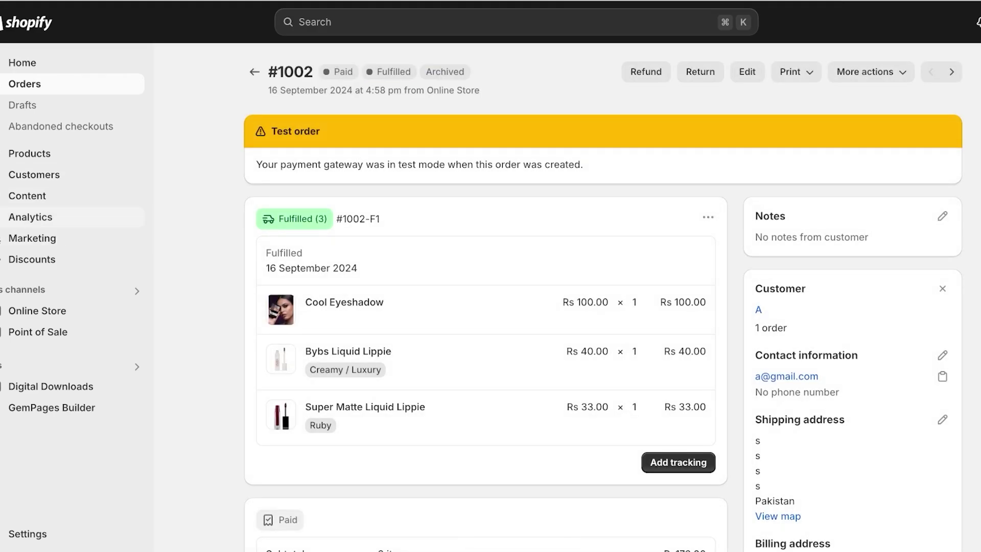
Look at the fulfillment's extra actions menu, then dismiss it.
{"action": "double_click", "coordinate": [322, 219]}
{"action": "left_click", "coordinate": [708, 218]}
{"action": "key", "text": "Escape"}
Open Settings > Checkout and scroll through the checkout options and back up.
{"action": "left_click", "coordinate": [28, 533]}
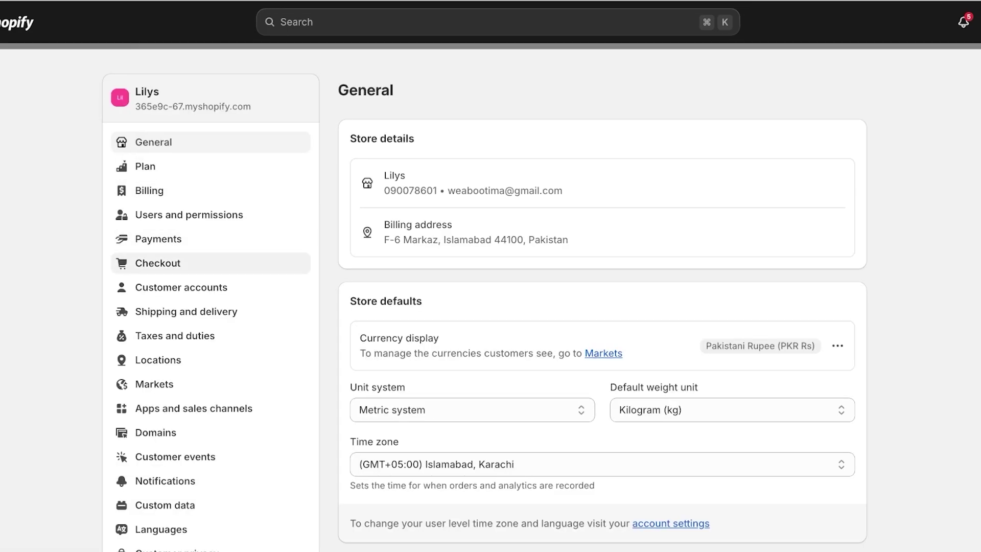
{"action": "left_click", "coordinate": [158, 263]}
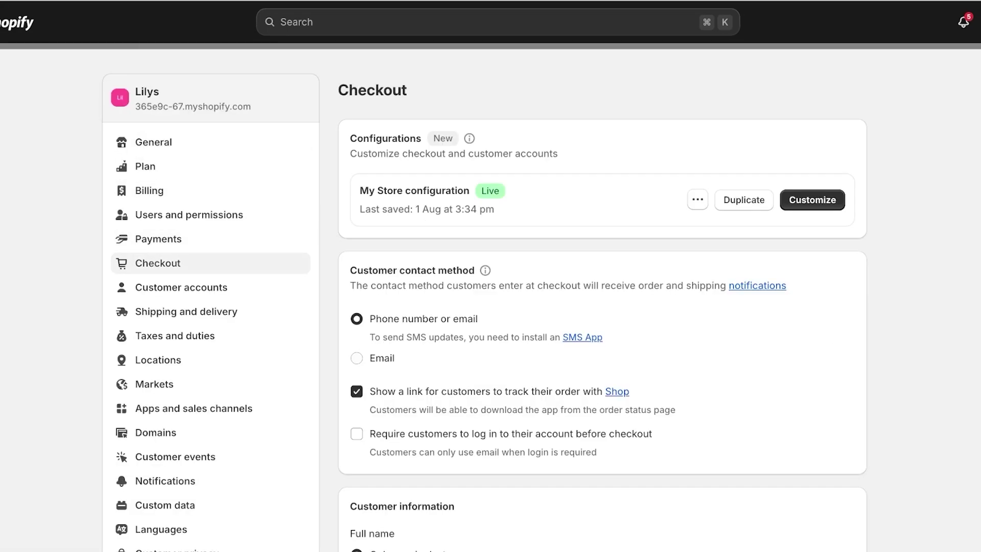
{"action": "scroll", "coordinate": [603, 301], "scroll_direction": "down", "scroll_amount": 4}
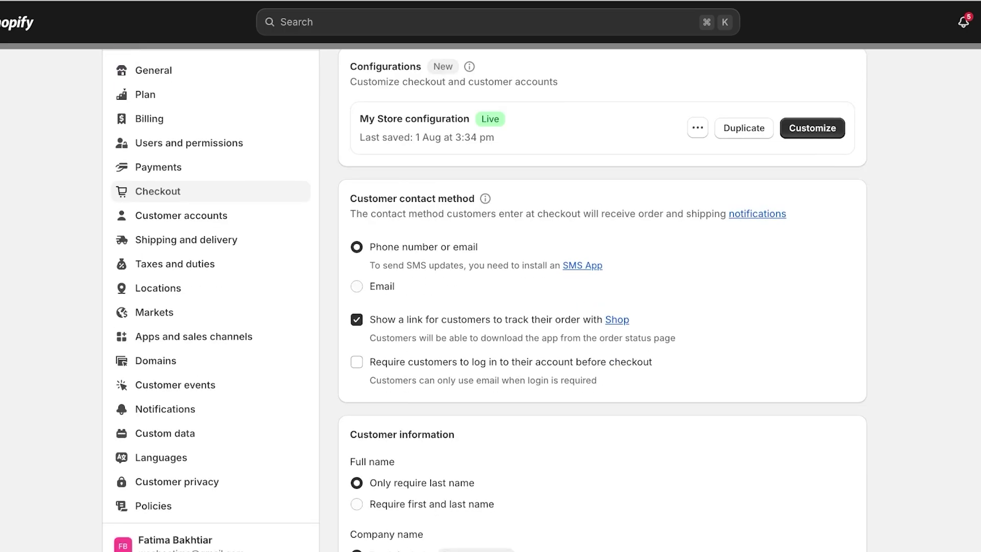
{"action": "scroll", "coordinate": [603, 300], "scroll_direction": "down", "scroll_amount": 12}
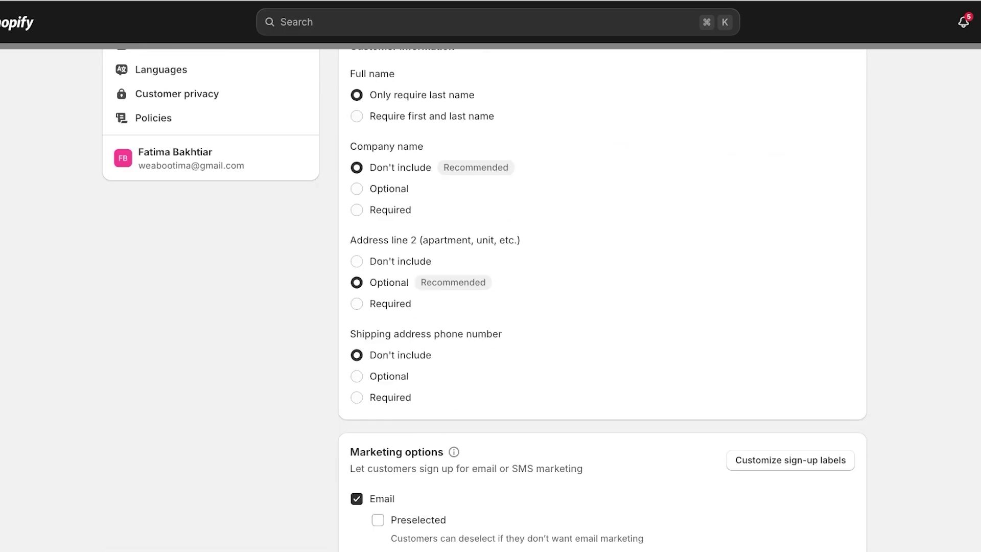
{"action": "scroll", "coordinate": [602, 300], "scroll_direction": "down", "scroll_amount": 12}
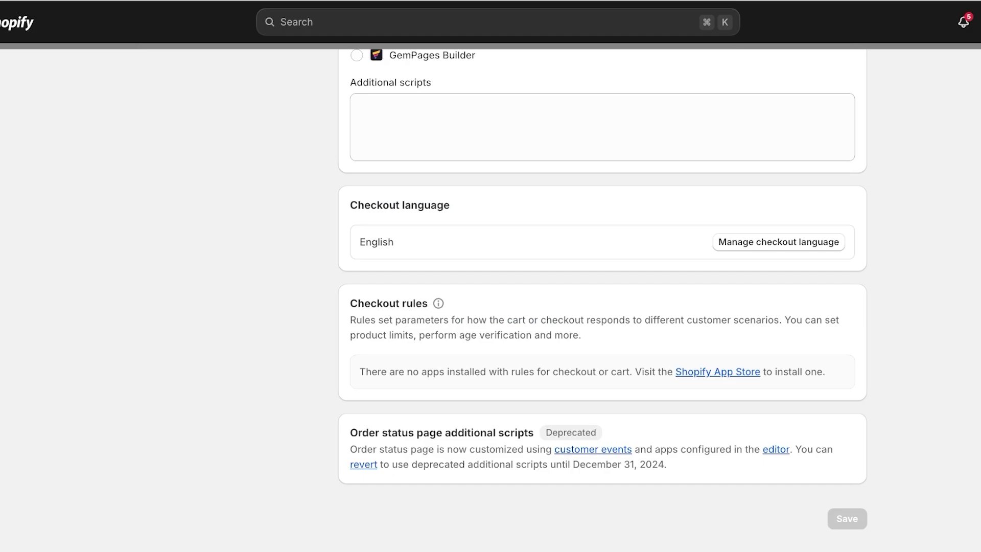
{"action": "scroll", "coordinate": [603, 300], "scroll_direction": "up", "scroll_amount": 10}
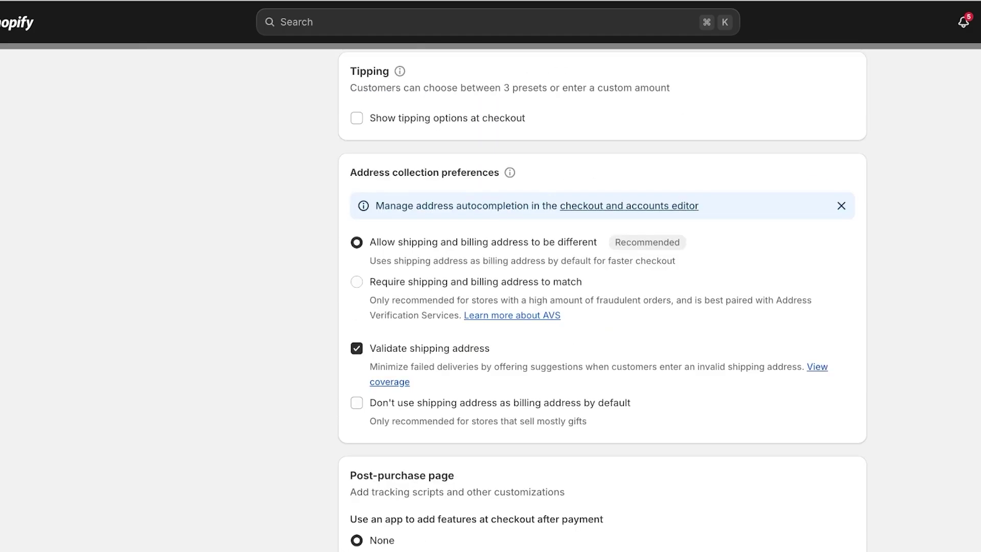
{"action": "scroll", "coordinate": [603, 300], "scroll_direction": "up", "scroll_amount": 12}
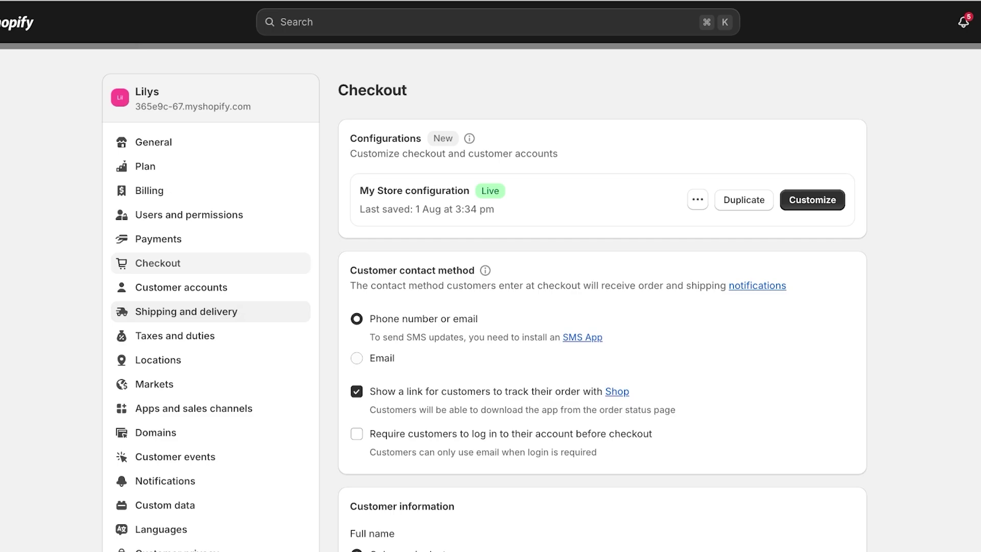
Scroll through the Shipping and delivery settings, then return to order #1002.
{"action": "left_click", "coordinate": [186, 311]}
{"action": "scroll", "coordinate": [603, 300], "scroll_direction": "down", "scroll_amount": 9}
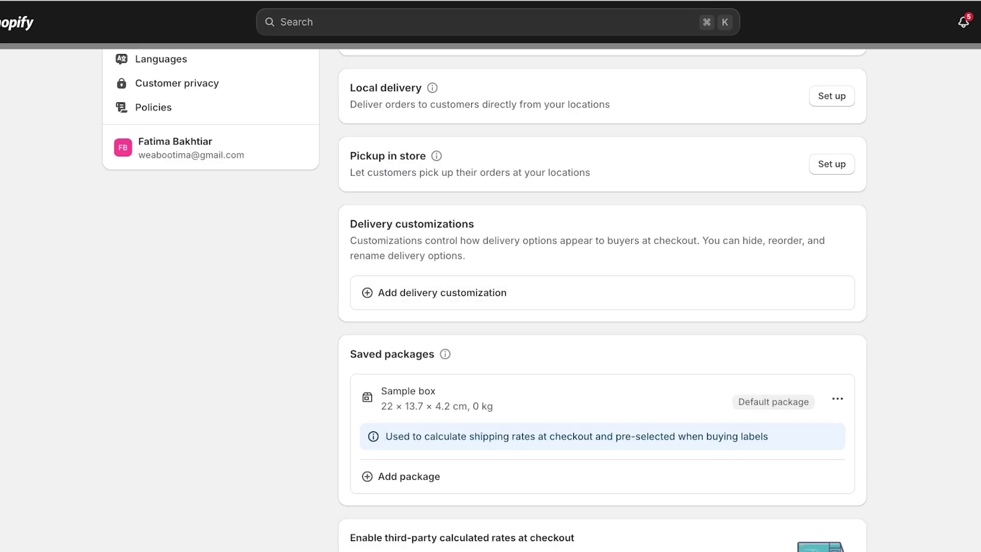
{"action": "scroll", "coordinate": [602, 300], "scroll_direction": "down", "scroll_amount": 6}
{"action": "key", "text": "Escape"}
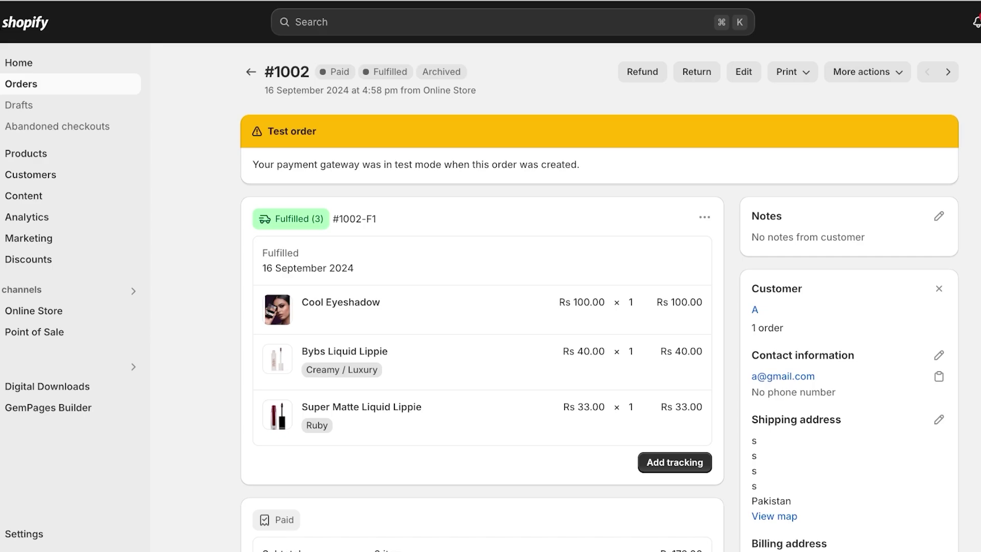
Scroll through order #1002's timeline and back to the top.
{"action": "scroll", "coordinate": [598, 296], "scroll_direction": "down", "scroll_amount": 6}
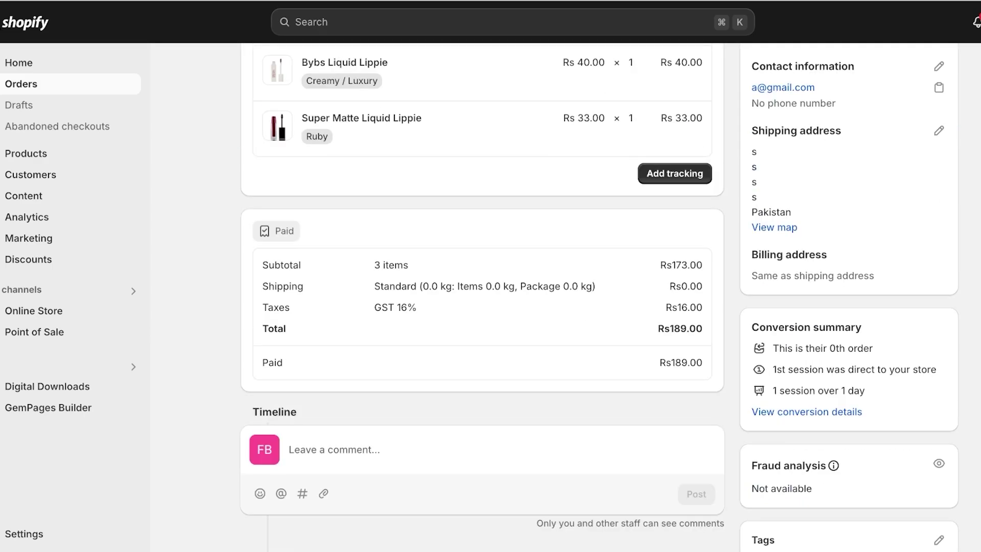
{"action": "scroll", "coordinate": [482, 296], "scroll_direction": "down", "scroll_amount": 5}
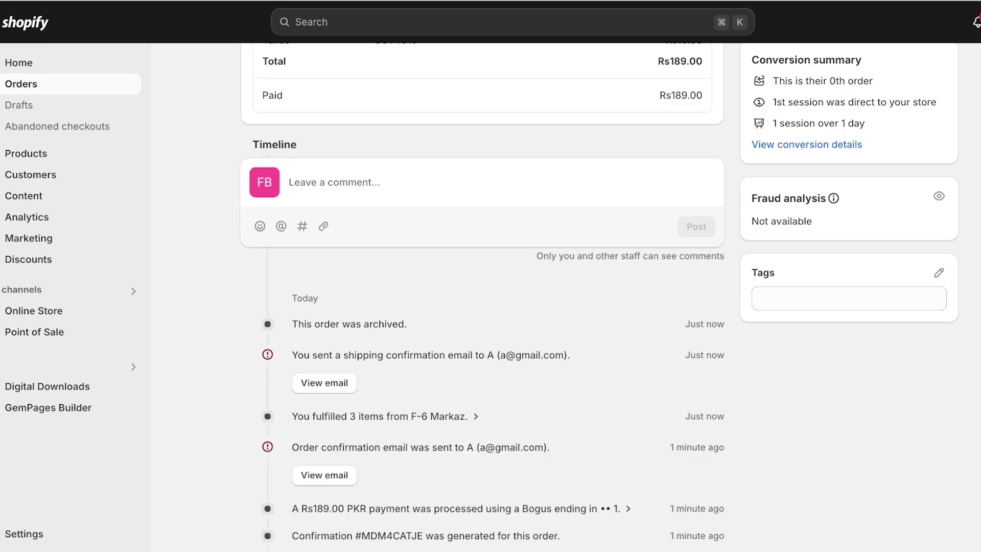
{"action": "scroll", "coordinate": [482, 296], "scroll_direction": "up", "scroll_amount": 3}
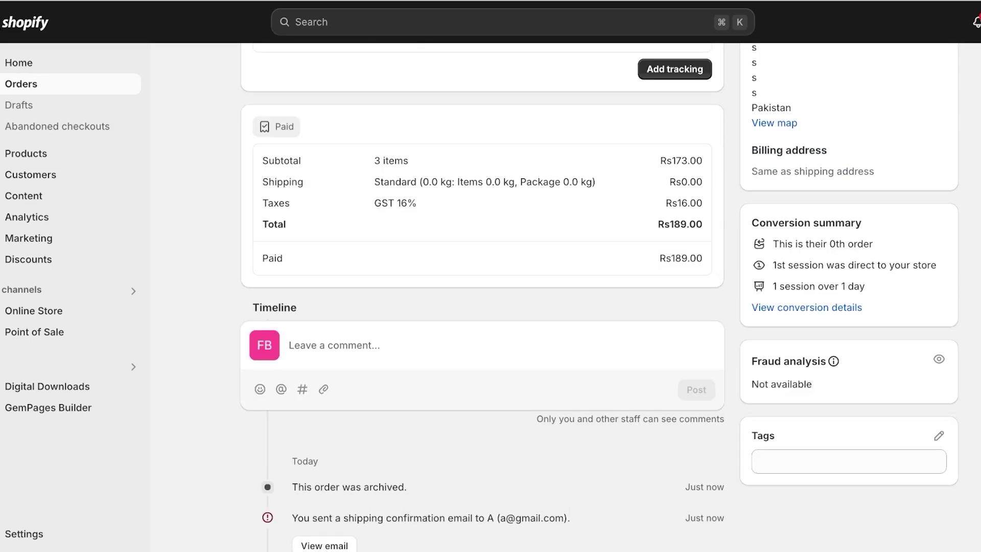
Switch to order #1001 and scroll through its timeline.
{"action": "key", "text": "alt+Left"}
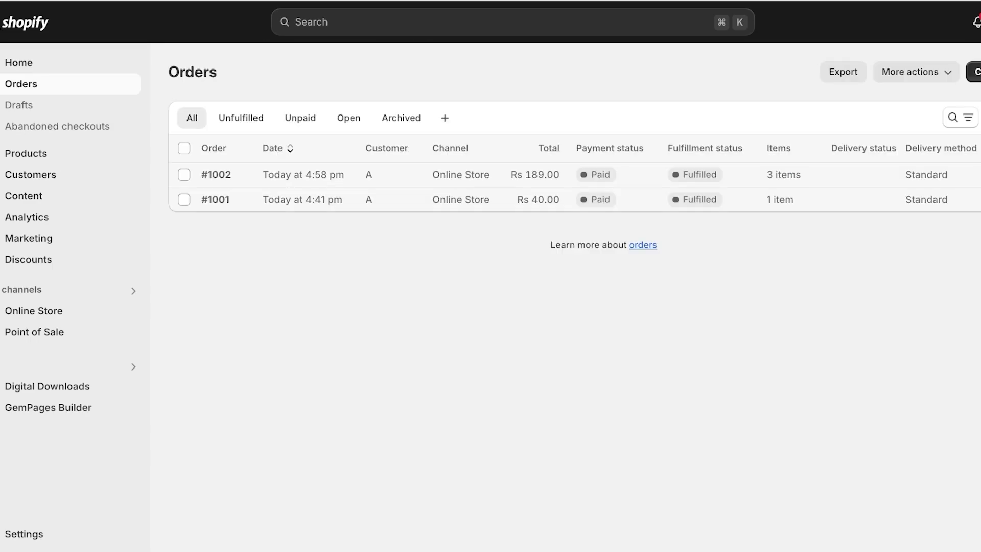
{"action": "key", "text": "alt+Right"}
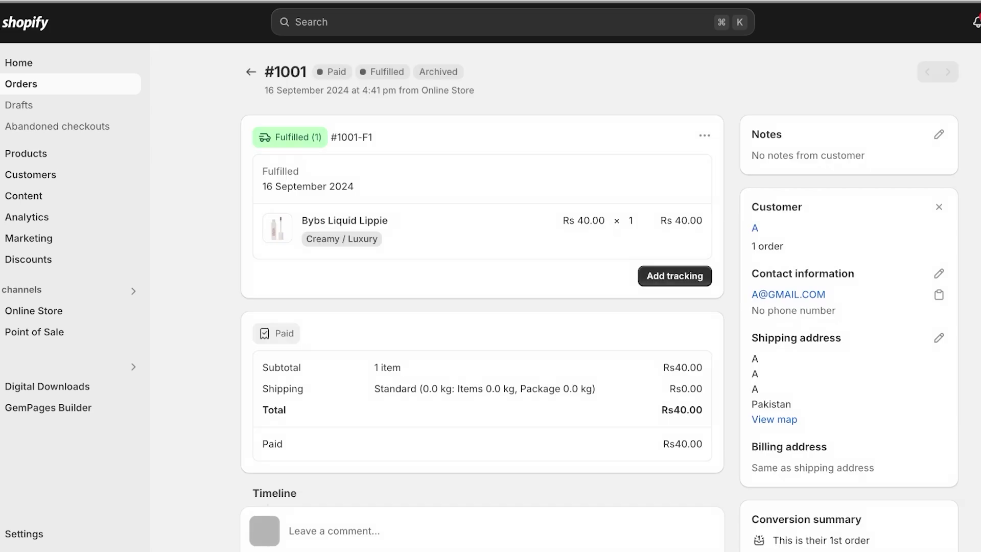
{"action": "scroll", "coordinate": [482, 296], "scroll_direction": "down", "scroll_amount": 9}
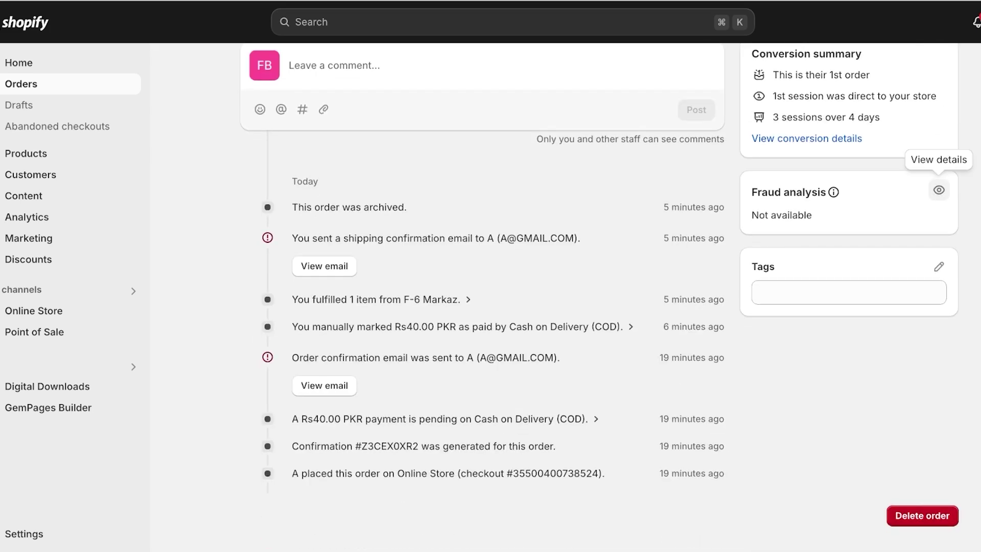
{"action": "scroll", "coordinate": [939, 189], "scroll_direction": "up", "scroll_amount": 3}
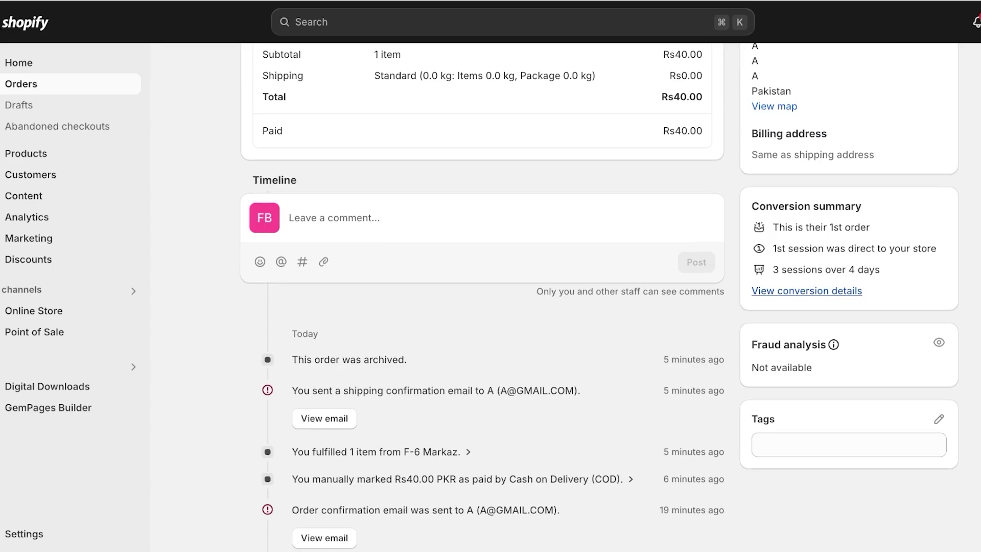